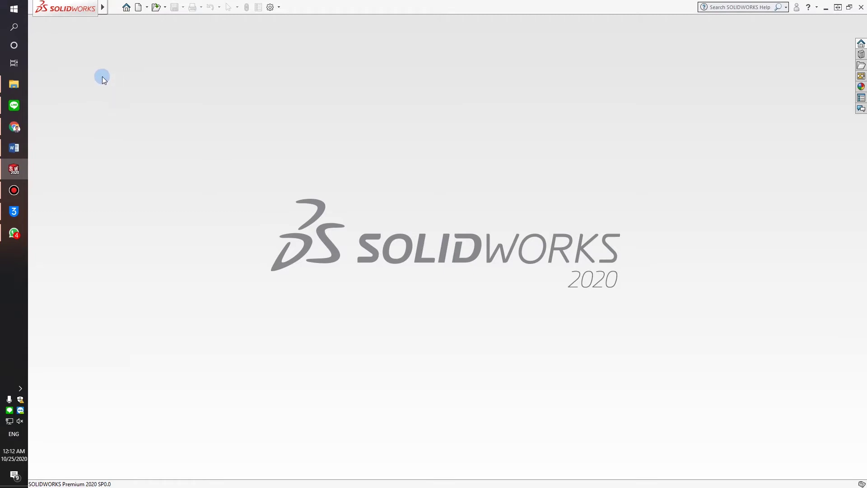
Step: Create a new part and start a sketch on the Front Plane
left_click(140, 9)
left_click(373, 349)
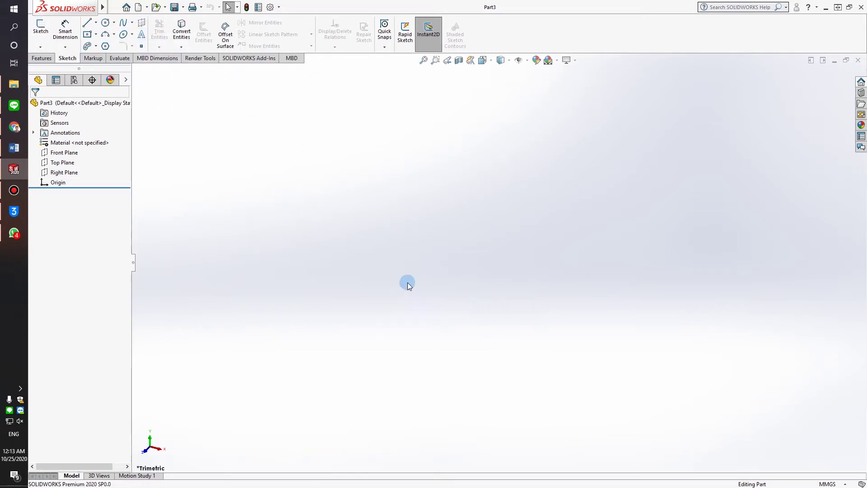
left_click(39, 29)
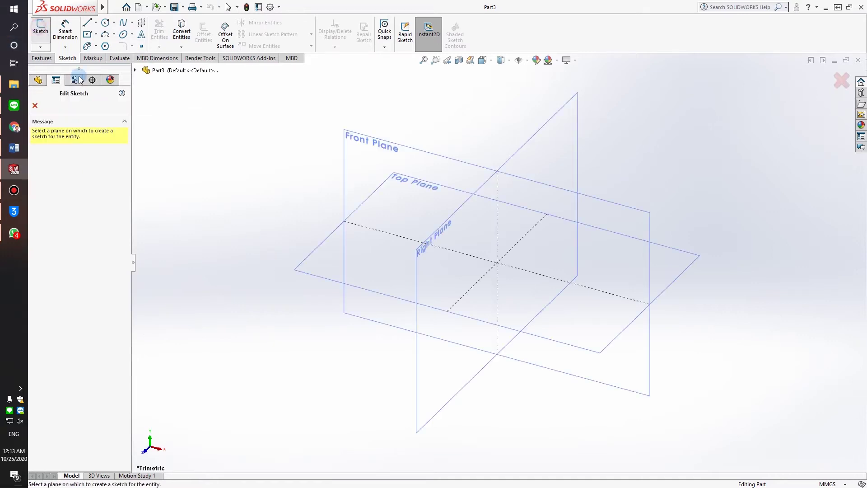
left_click(396, 155)
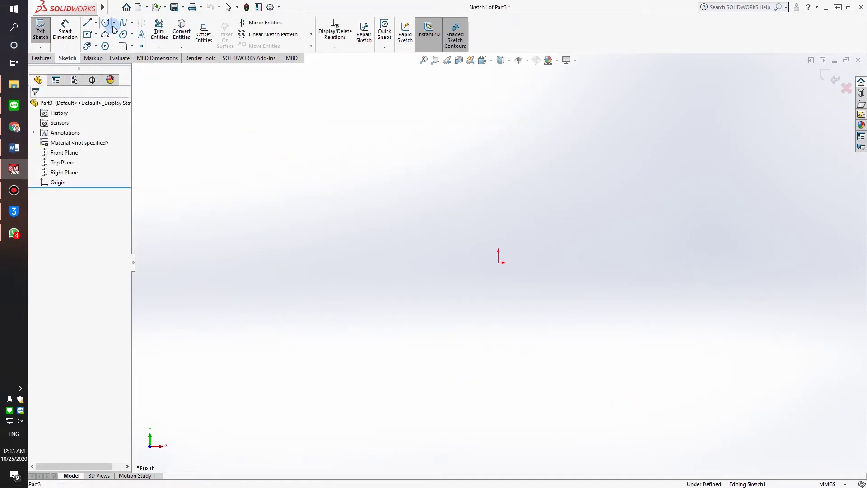
Step: Draw a center rectangle anchored at the origin
left_click(90, 36)
left_click(500, 262)
left_click(641, 228)
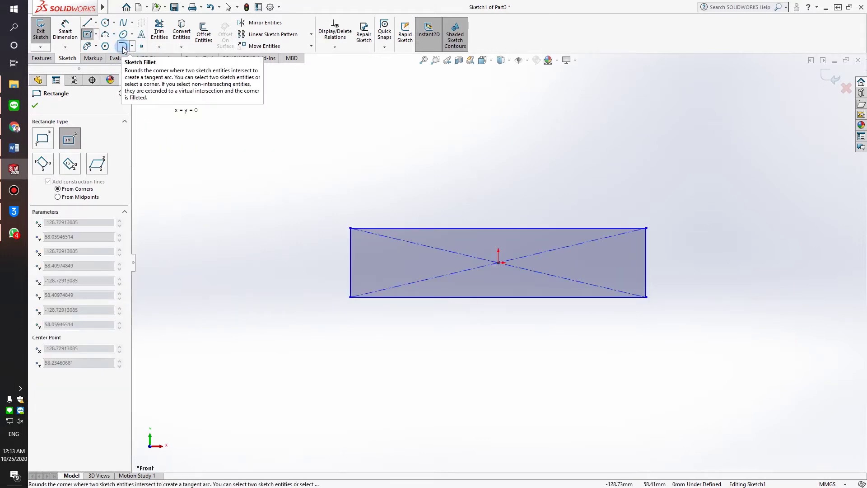
left_click(132, 46)
left_click(147, 58)
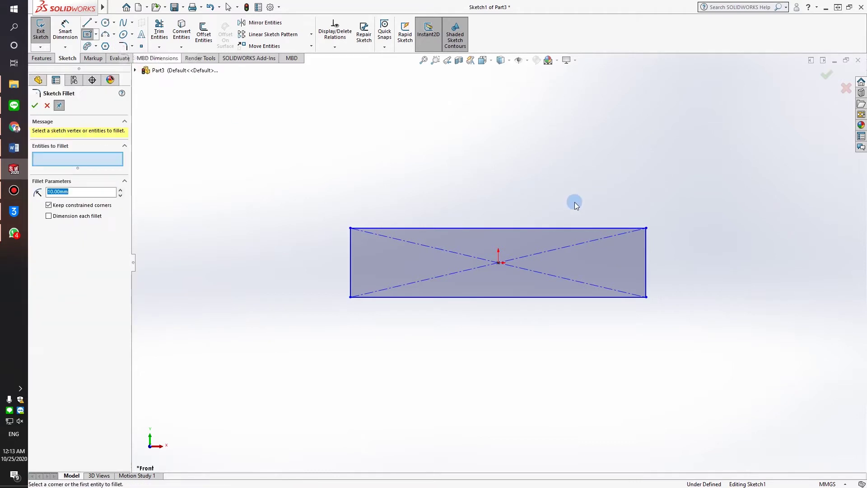
Step: Pick the rectangle's top-right and bottom-right corners for filleting
left_click(639, 228)
left_click(645, 242)
left_click(646, 298)
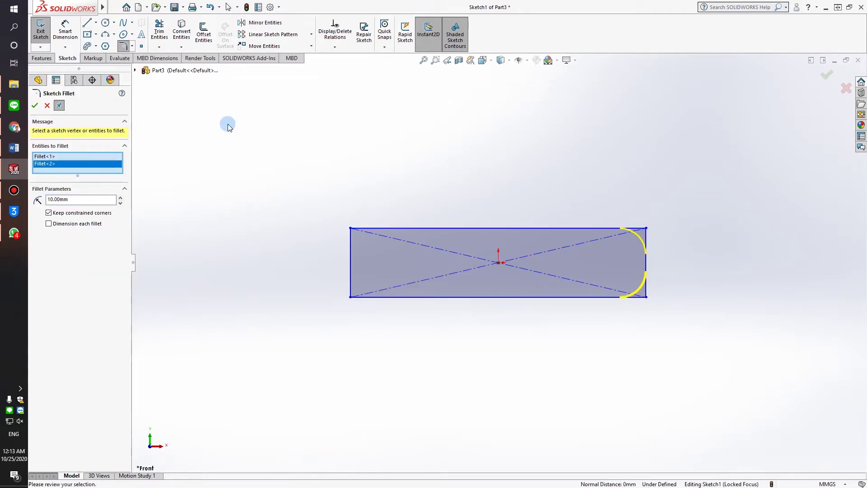
double_click(51, 199)
mouse_move(13, 211)
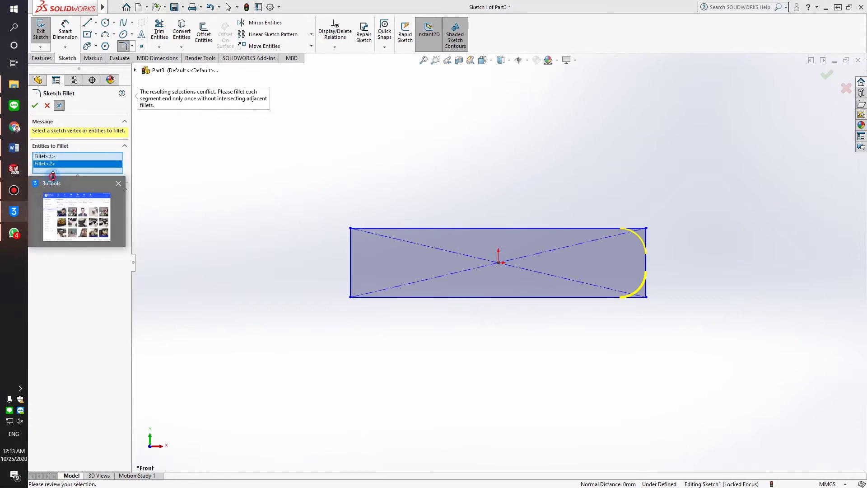
left_click(15, 207)
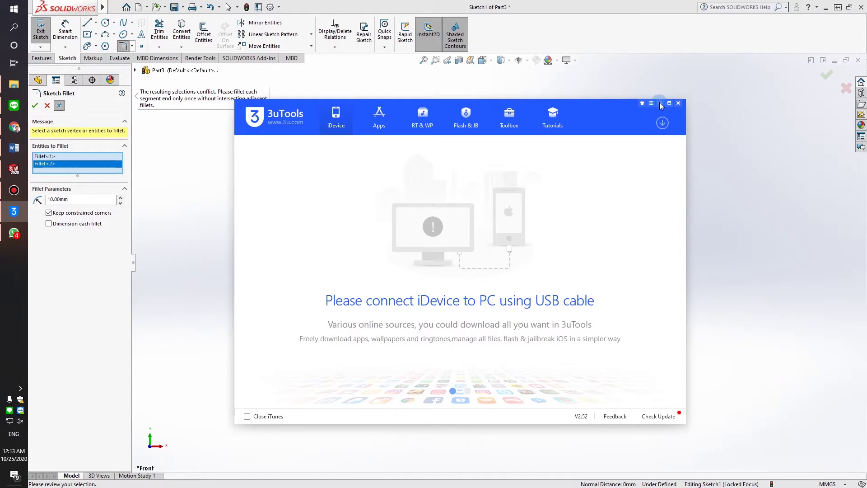
left_click(661, 104)
Step: Apply a 10 mm fillet radius to both corners and close the fillet tool
double_click(66, 199)
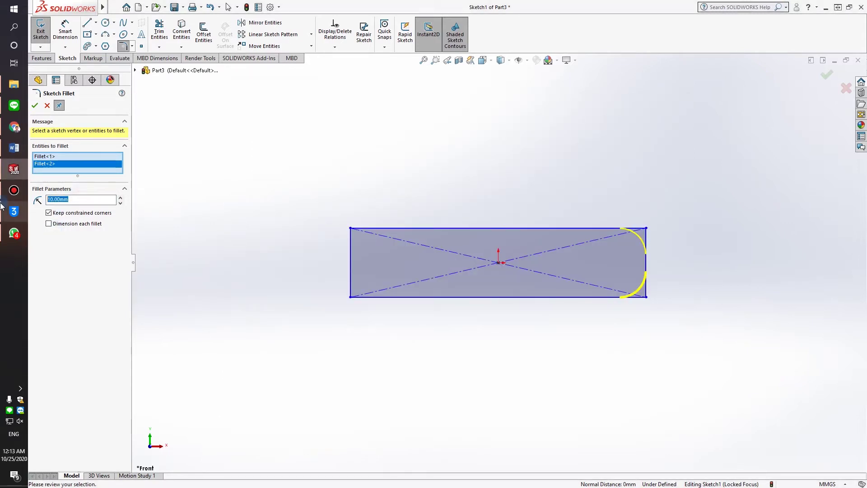
left_click(152, 171)
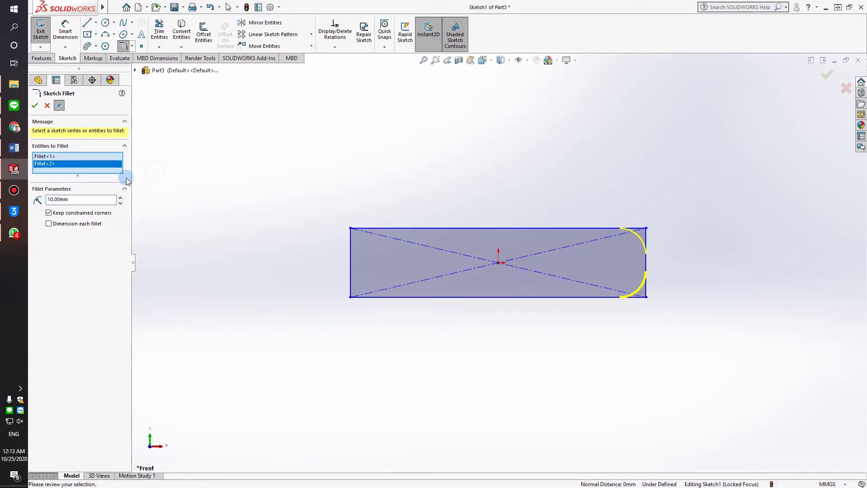
left_click(121, 197)
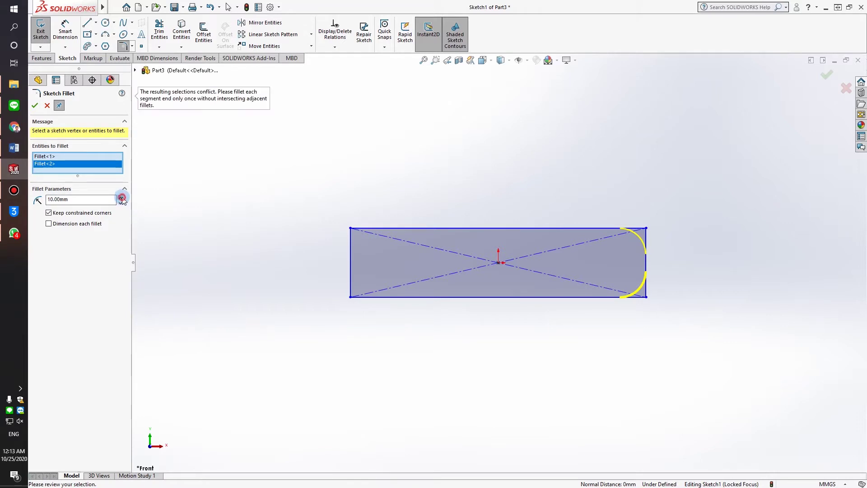
left_click(35, 106)
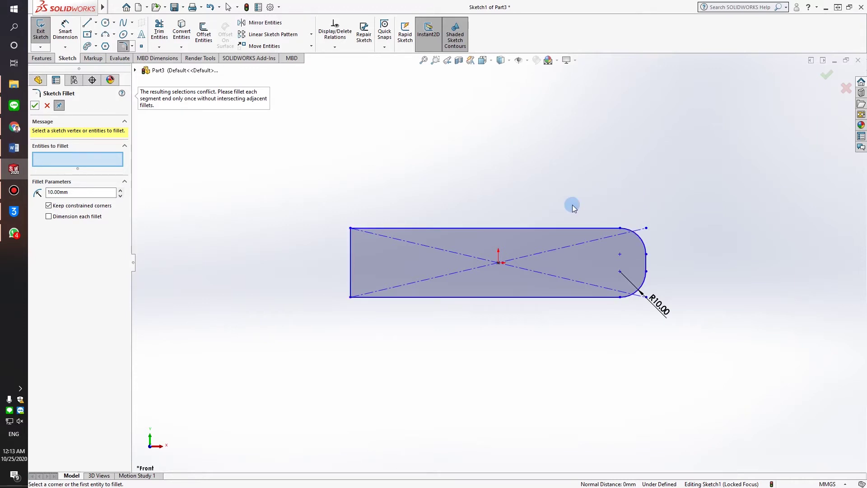
scroll(510, 254, "down", 3)
scroll(497, 267, "up", 5)
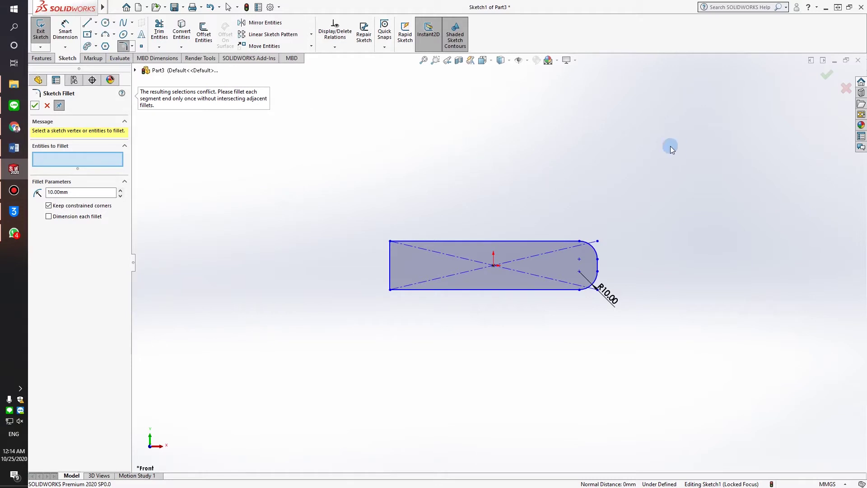
left_click(822, 75)
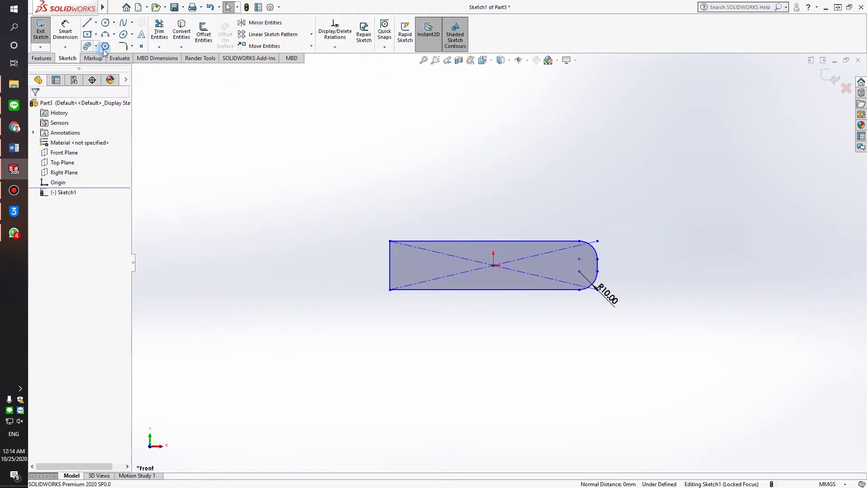
Step: Start sketch text using the rectangle's top edge as the curve path
left_click(142, 36)
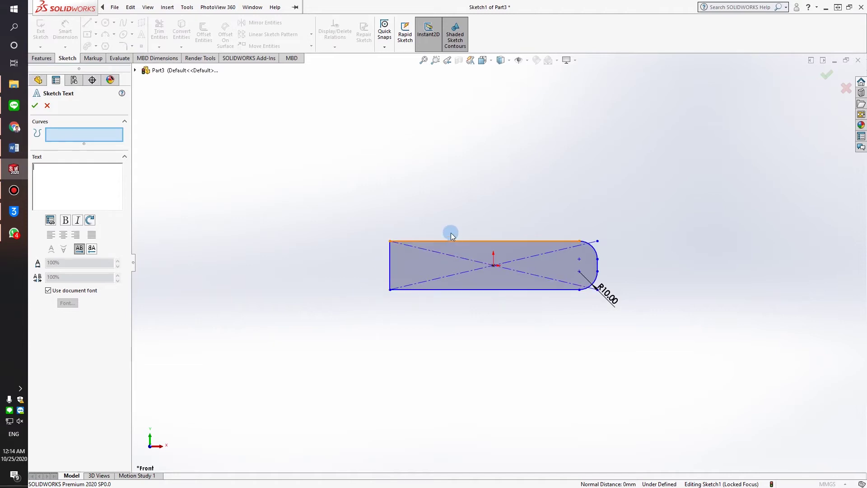
left_click(438, 240)
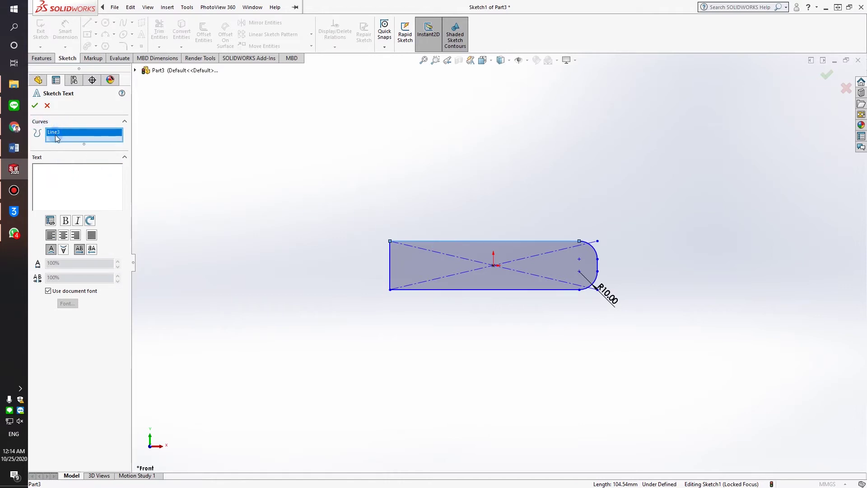
left_click(59, 178)
type("TUTORIAL SOLIDW")
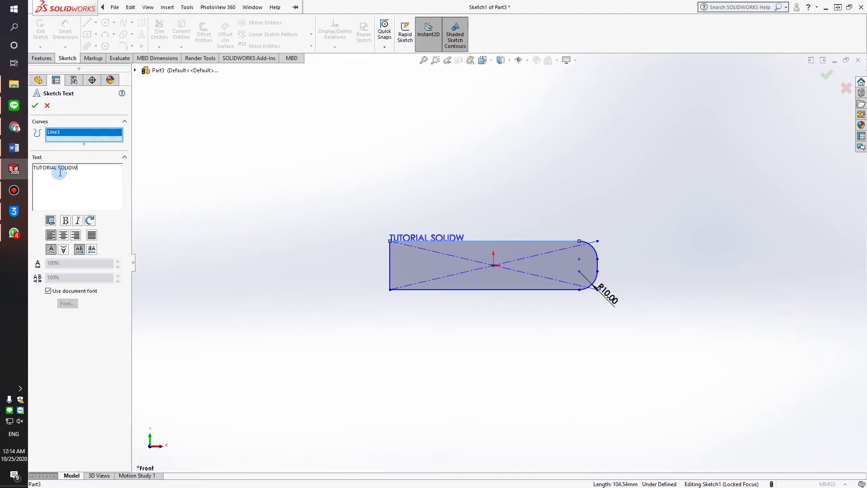
Step: Complete the text 'TUTORIAL SOLIDWORKS PEMULA' and pan to view the whole rectangle
type("ORKS PEMULA")
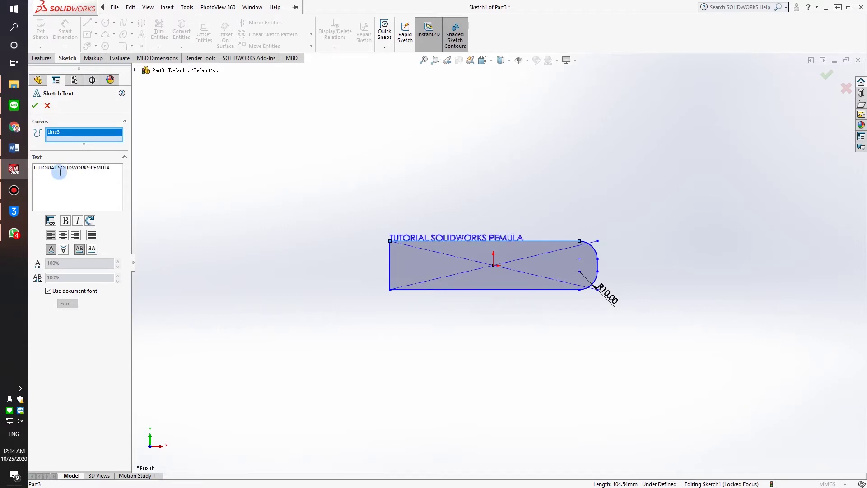
scroll(458, 247, "down", 2)
scroll(440, 243, "down", 3)
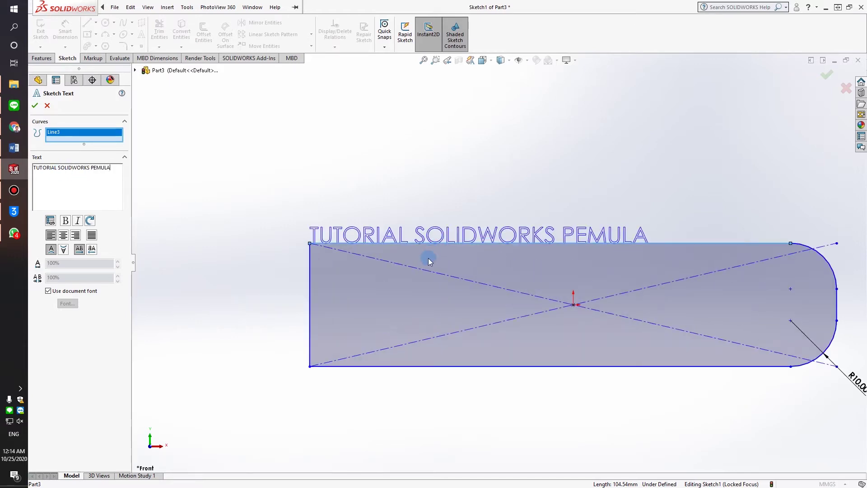
scroll(417, 248, "down", 1)
scroll(408, 251, "down", 2)
scroll(407, 251, "up", 3)
middle_click_drag(723, 268, 525, 261, "ctrl")
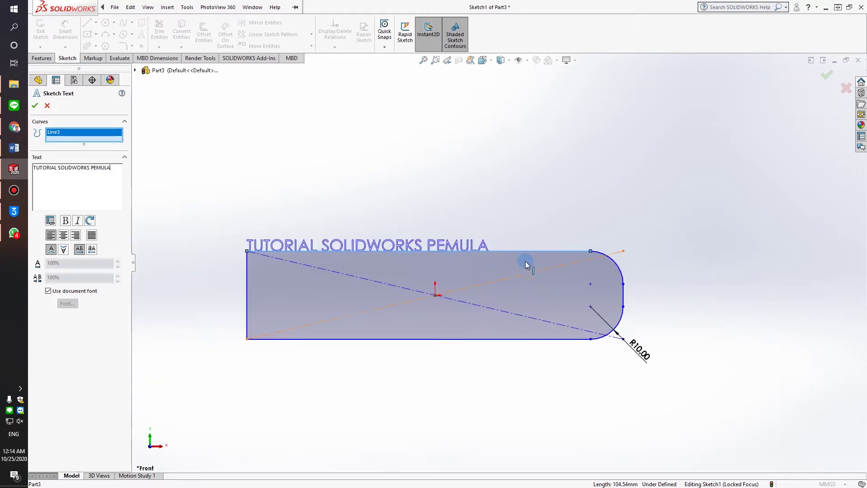
scroll(396, 234, "down", 2)
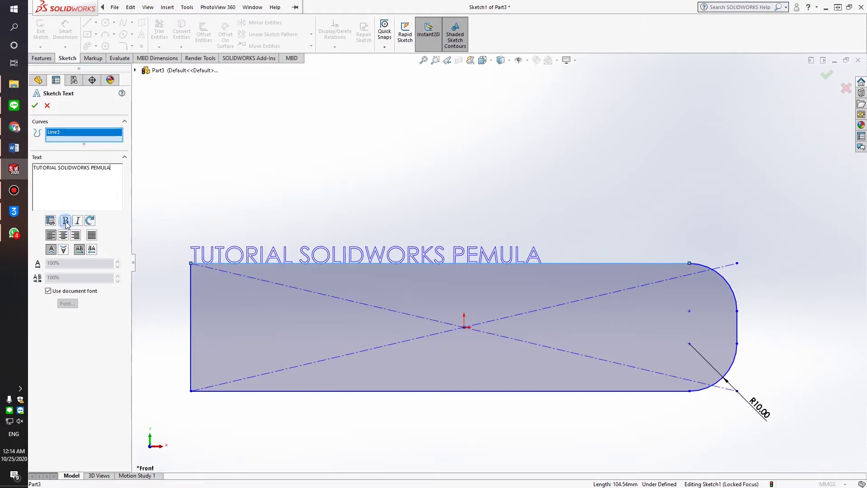
Step: Select the lettering and try bold formatting, then turn it off
left_click(116, 170)
left_click_drag(115, 168, 31, 167)
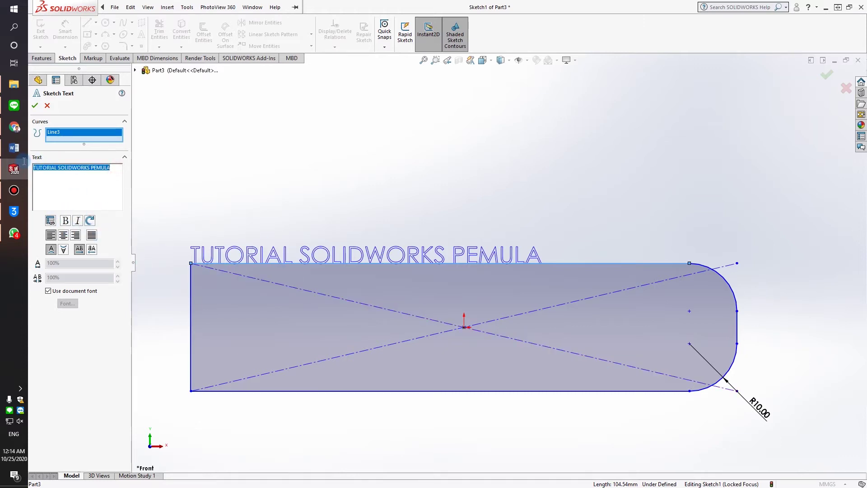
left_click(65, 220)
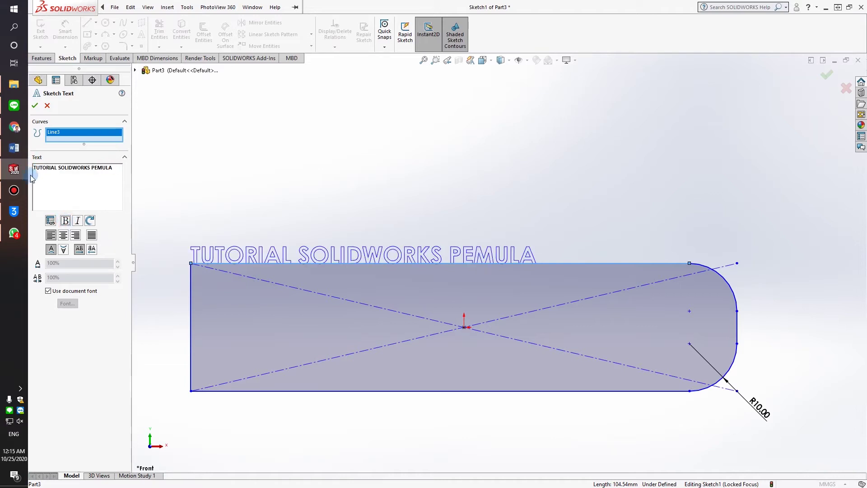
left_click(90, 170)
left_click_drag(115, 168, 32, 168)
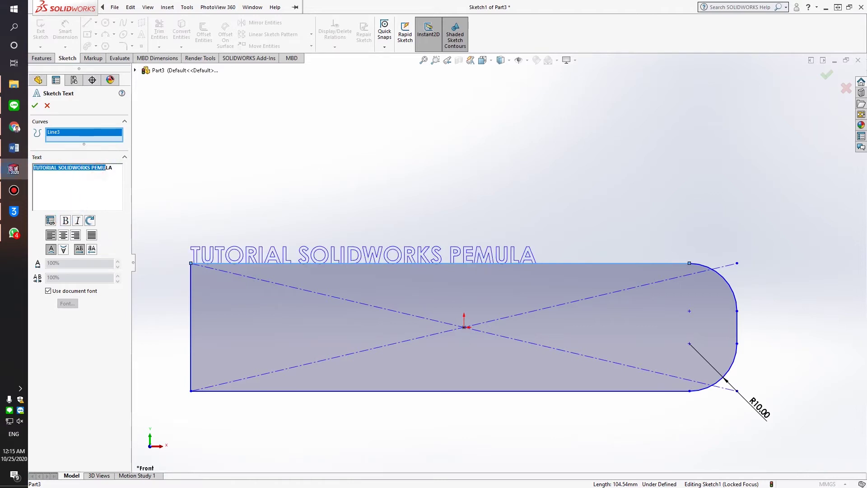
left_click(115, 170)
left_click_drag(112, 168, 33, 167)
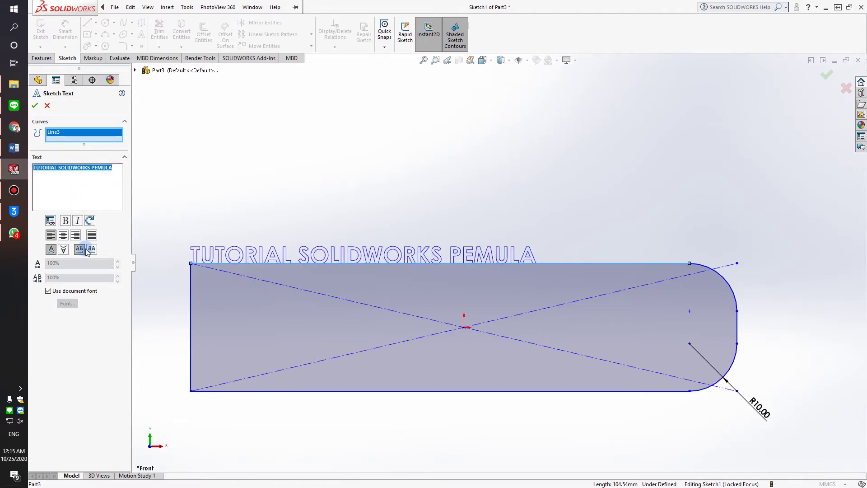
left_click(65, 220)
Step: Reselect the lettering and test bold and italic, leaving both off
left_click_drag(115, 169, 32, 169)
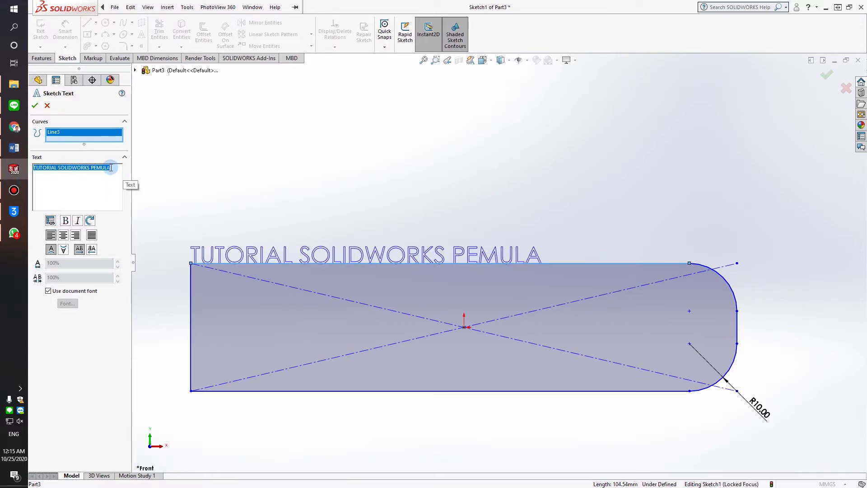
left_click_drag(109, 170, 37, 168)
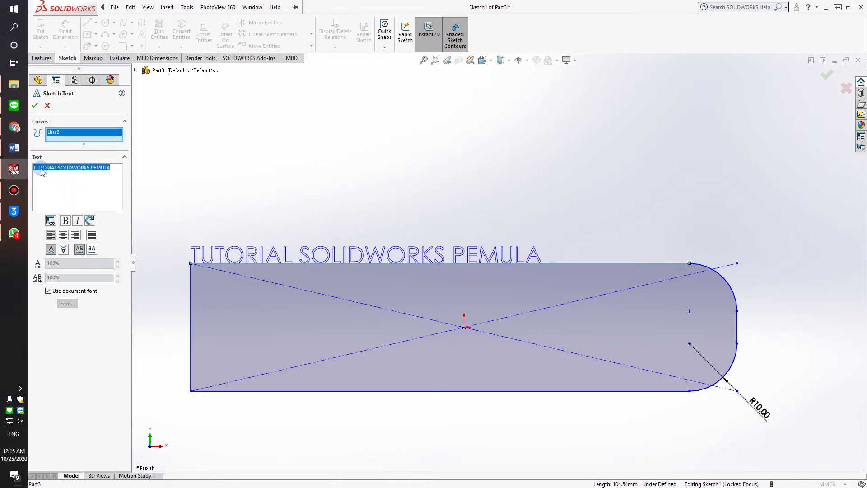
left_click(66, 221)
left_click(66, 221)
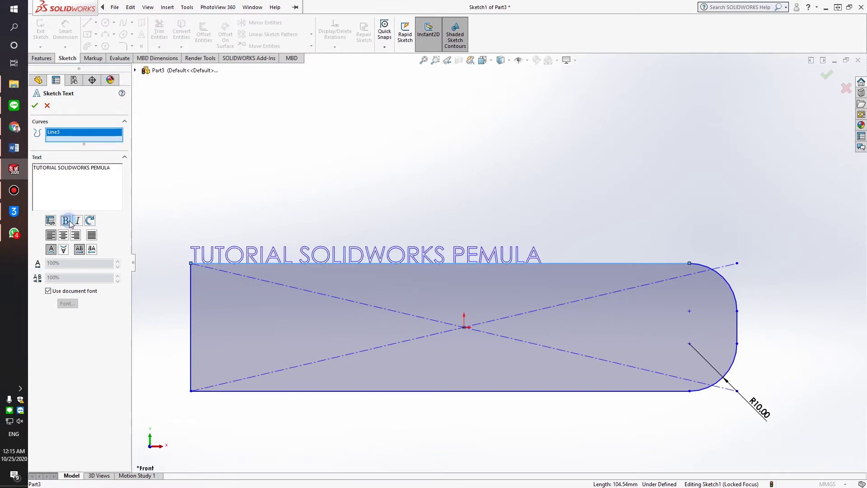
left_click(78, 221)
left_click(79, 223)
Step: Rotate the letters by 30 degrees three times
left_click(90, 221)
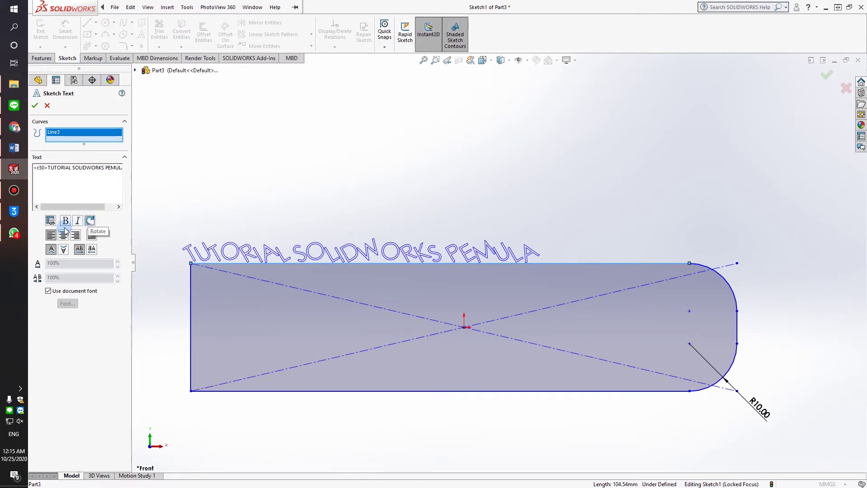
left_click(91, 222)
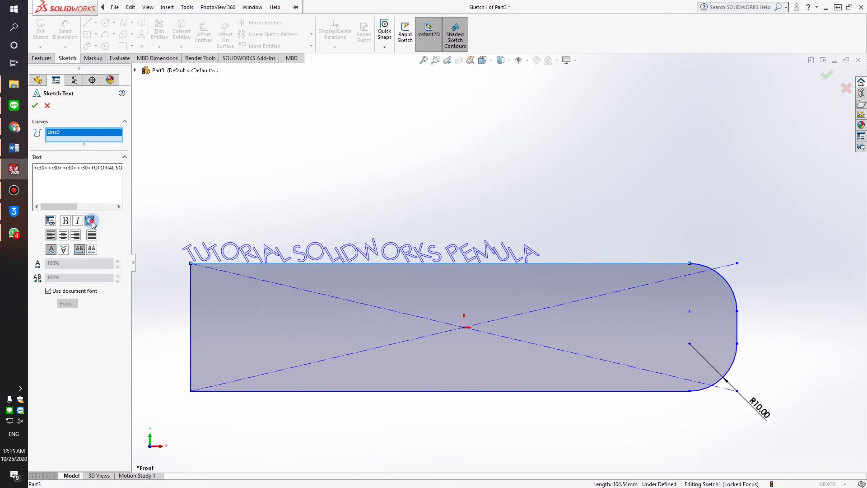
left_click(91, 221)
left_click_drag(109, 168, 107, 168)
Step: Delete the <r30> rotation codes and trailing tag characters from the text
left_click(120, 208)
left_click(119, 175)
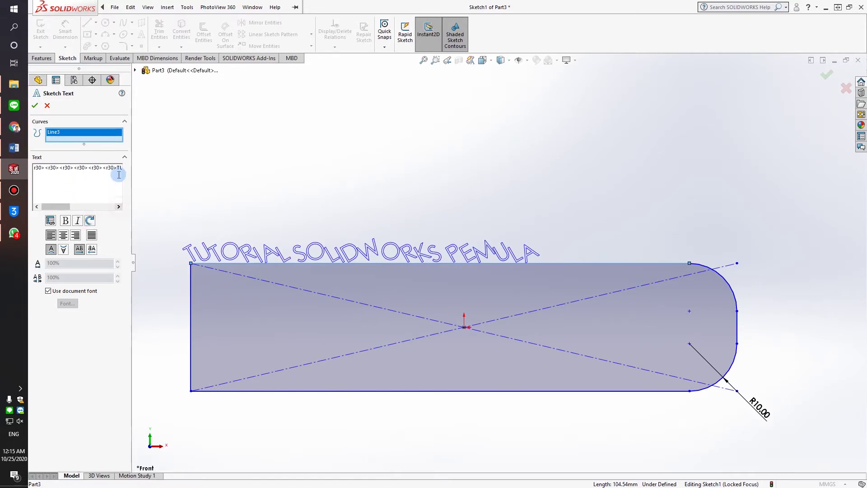
key("BackSpace")
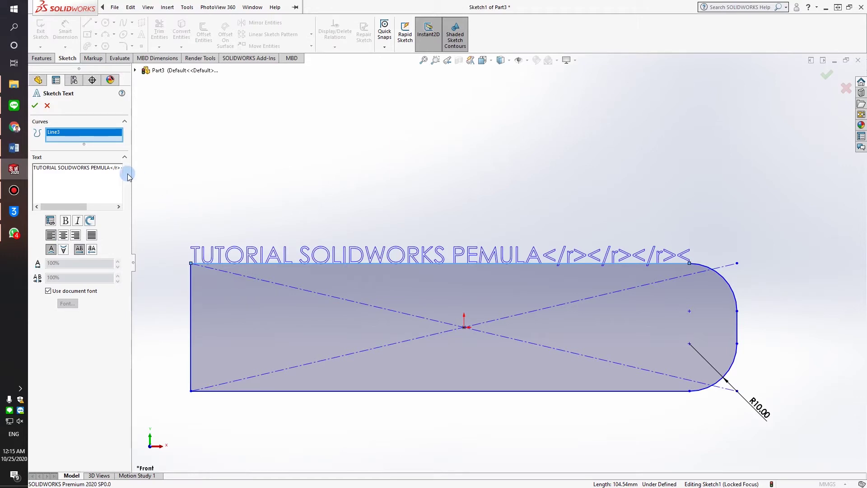
left_click_drag(111, 170, 165, 169)
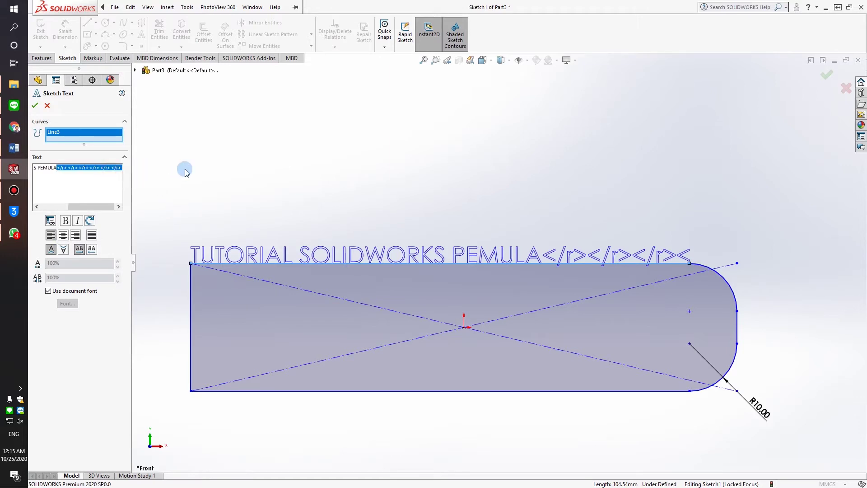
key("Delete")
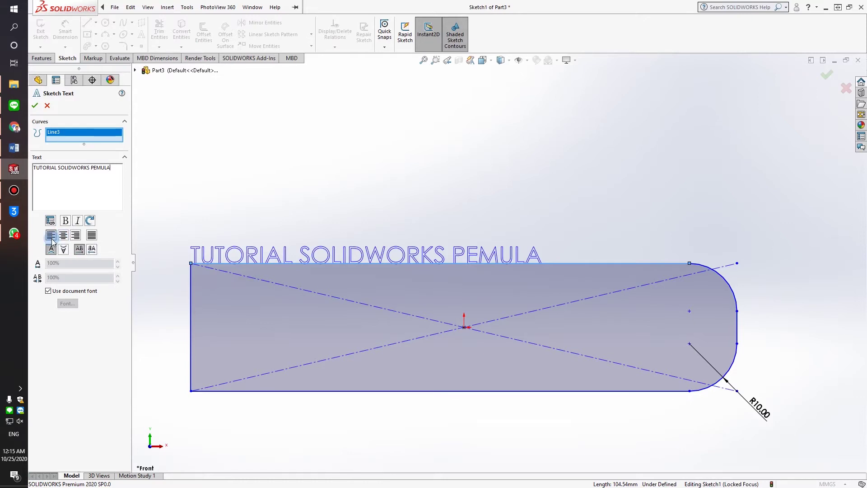
Step: Centre-align the top-edge text and mirror it left to right
left_click(64, 235)
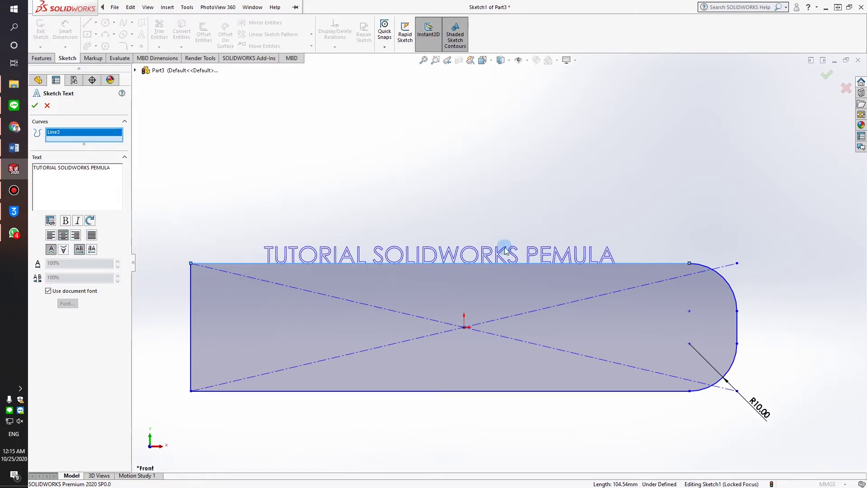
left_click(92, 235)
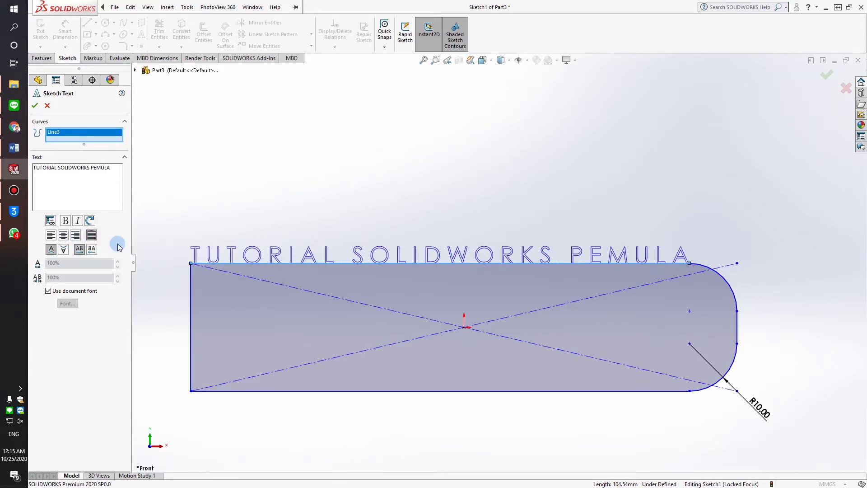
left_click(63, 235)
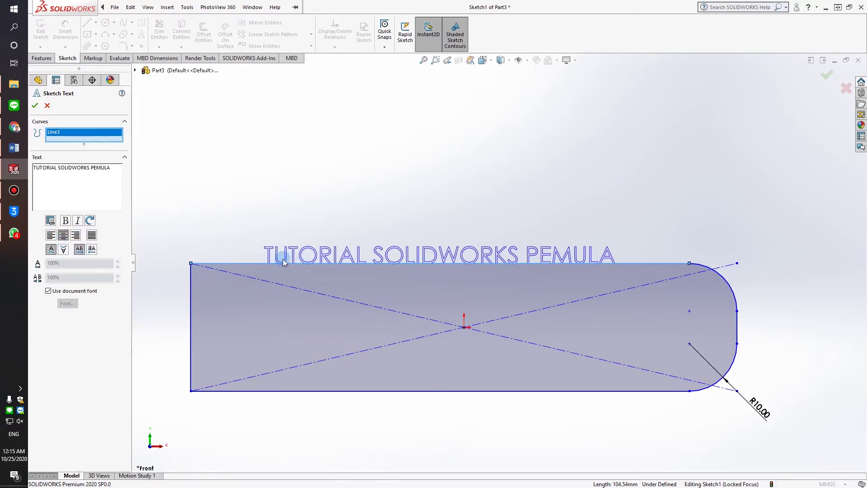
left_click(64, 250)
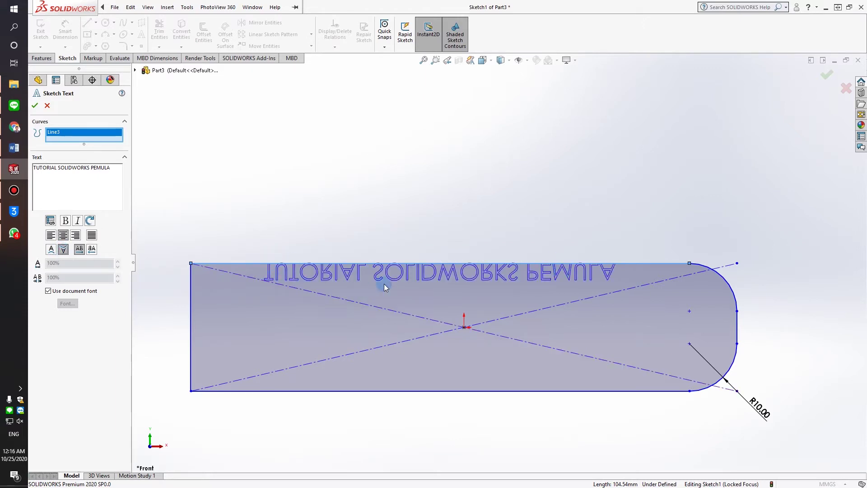
left_click(64, 250)
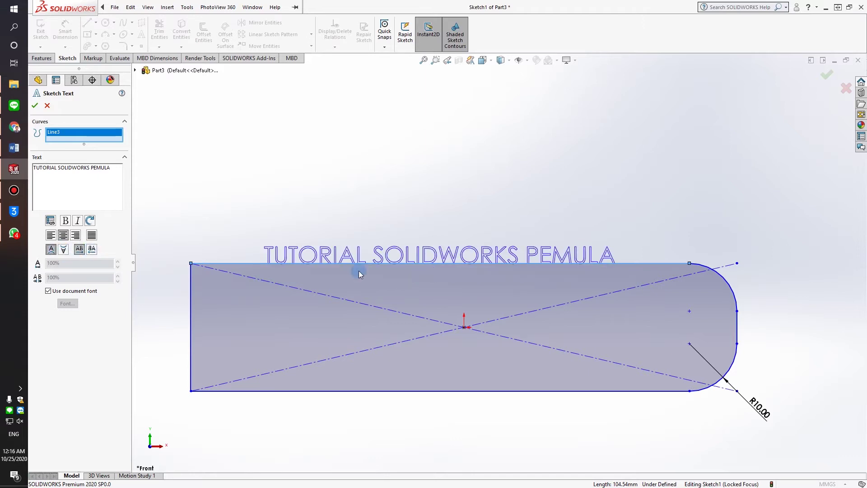
left_click(92, 250)
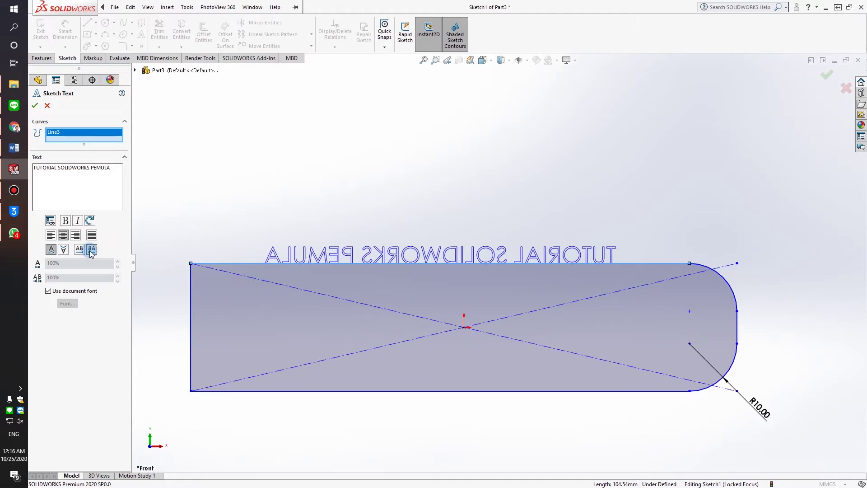
Step: Toggle Use document font off and back on, then bring up Link to Property
left_click(46, 291)
left_click(47, 291)
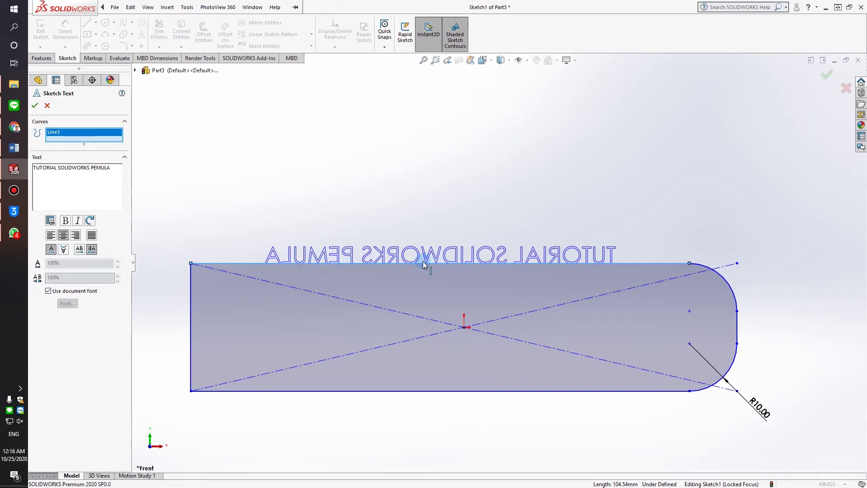
left_click(50, 221)
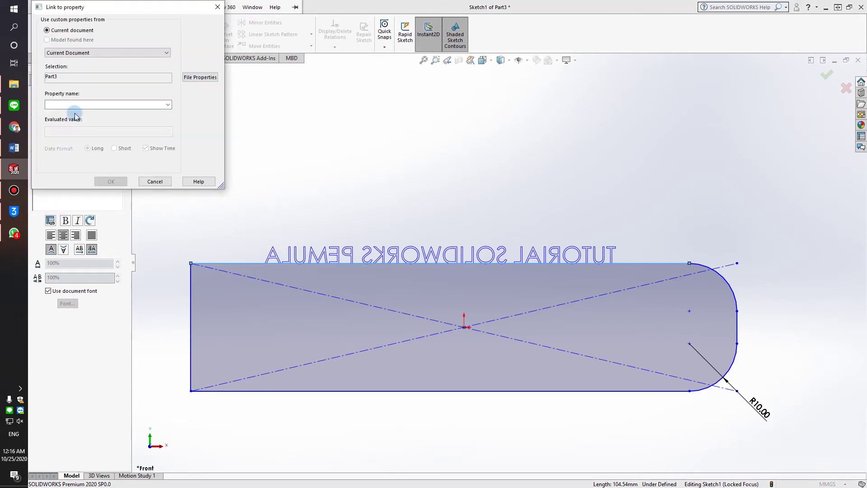
Step: Cancel Link to Property, un-mirror the text, and accept it
key("Escape")
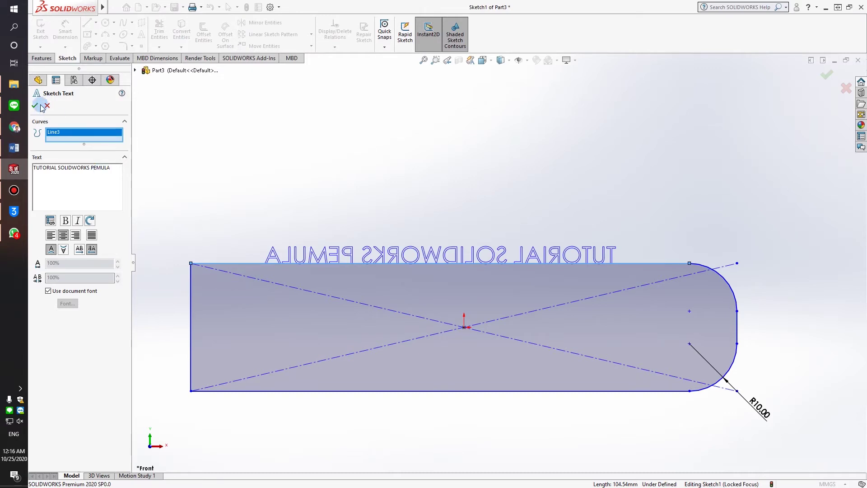
left_click(79, 248)
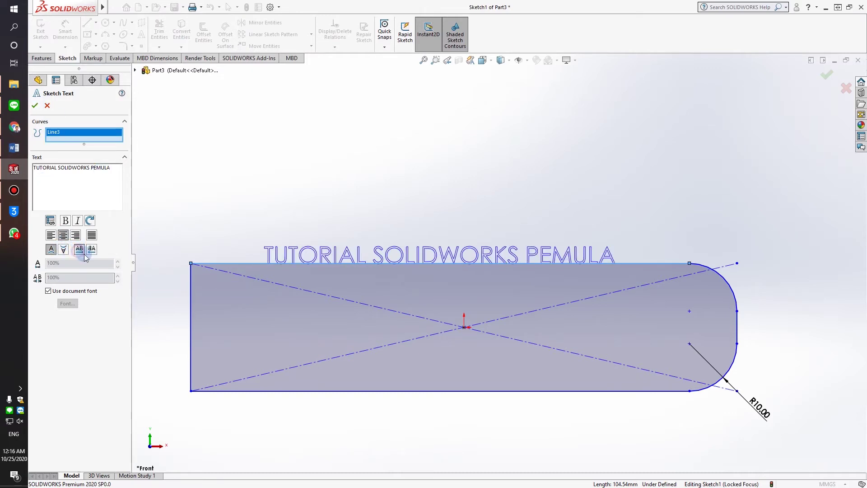
left_click(36, 108)
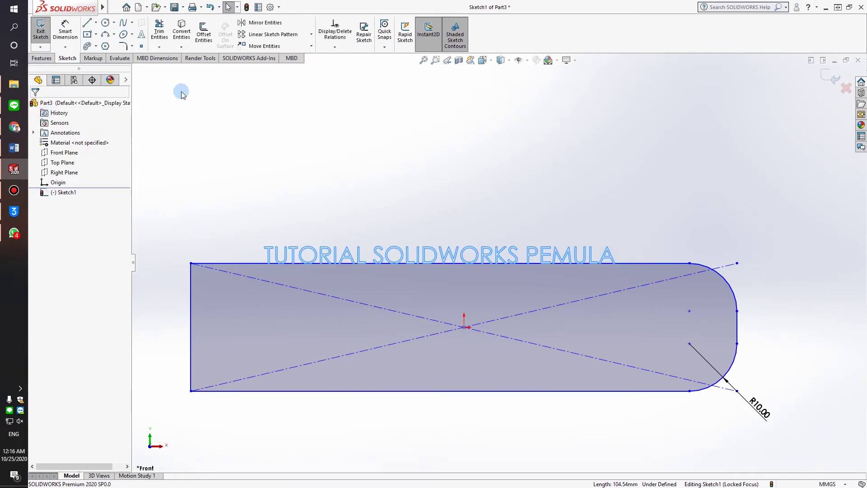
Step: Start new sketch text along Arc2, Line4 and Arc1 of the rounded end
left_click(141, 34)
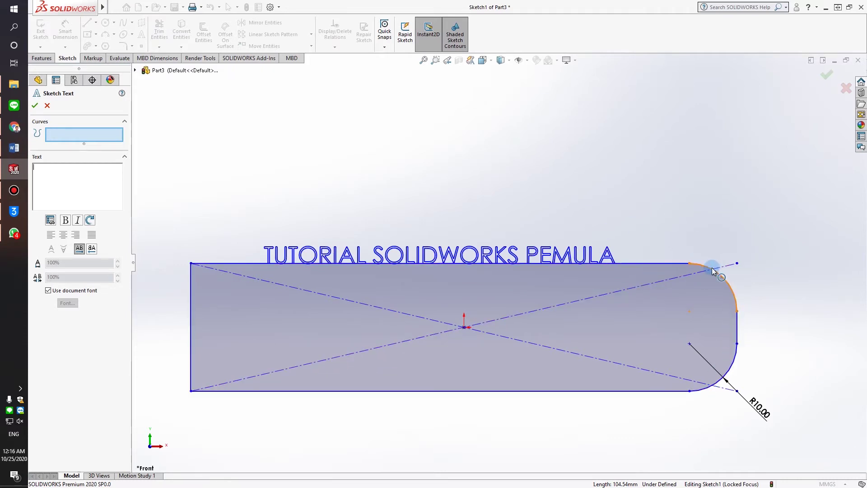
left_click(723, 275)
left_click(738, 328)
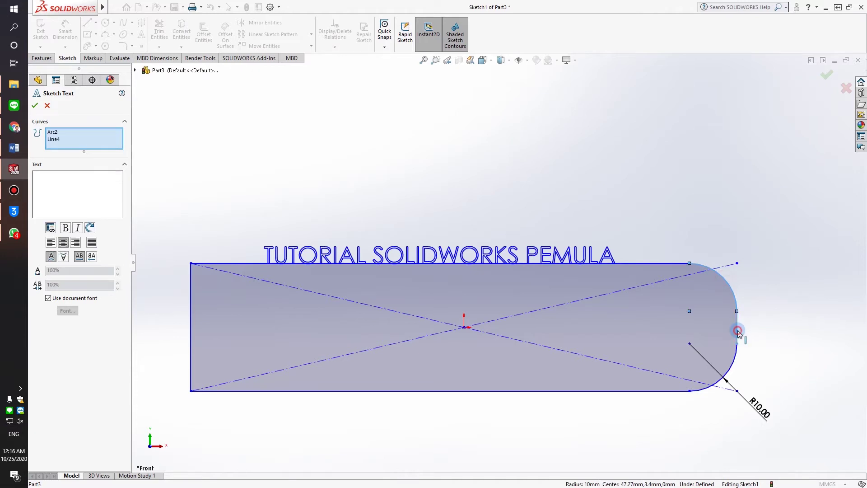
left_click(732, 367)
Step: Enter 'PENGGUNAAN TEXT' and flip it outside the arc
left_click(66, 195)
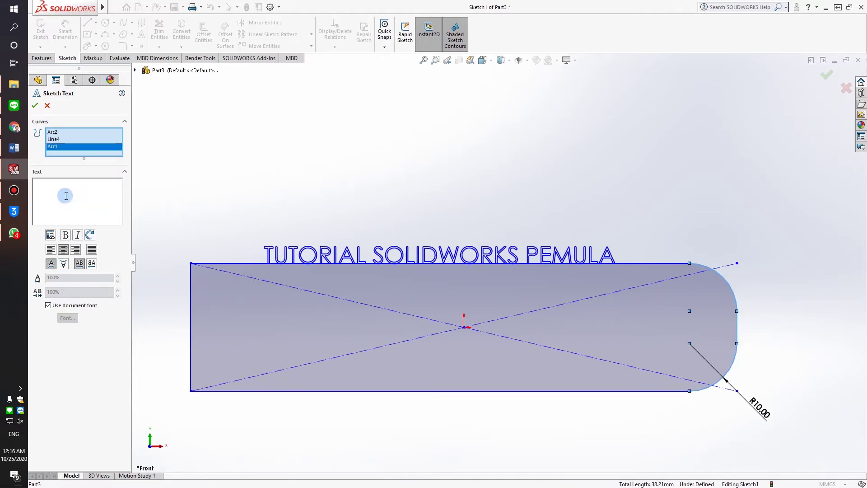
type("cARA PEM")
key("BackSpace")
key("BackSpace")
key("BackSpace")
key("BackSpace")
key("BackSpace")
key("BackSpace")
key("BackSpace")
type("ENGGUNAAN TEXT")
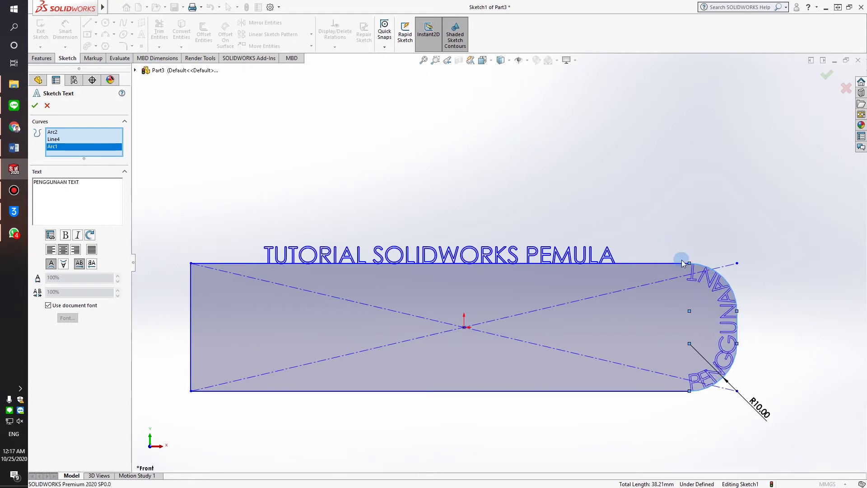
left_click(63, 264)
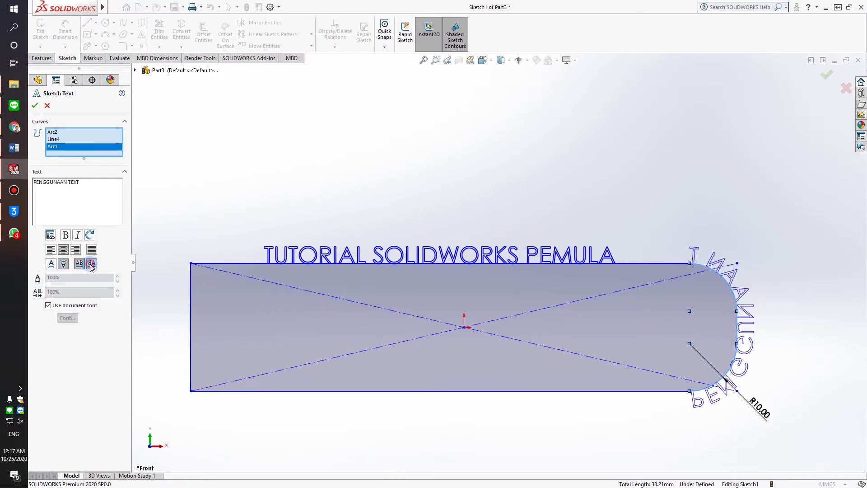
Step: Try flipping the curved text, then set width factor 50% and spacing 100%
left_click(92, 265)
left_click(80, 264)
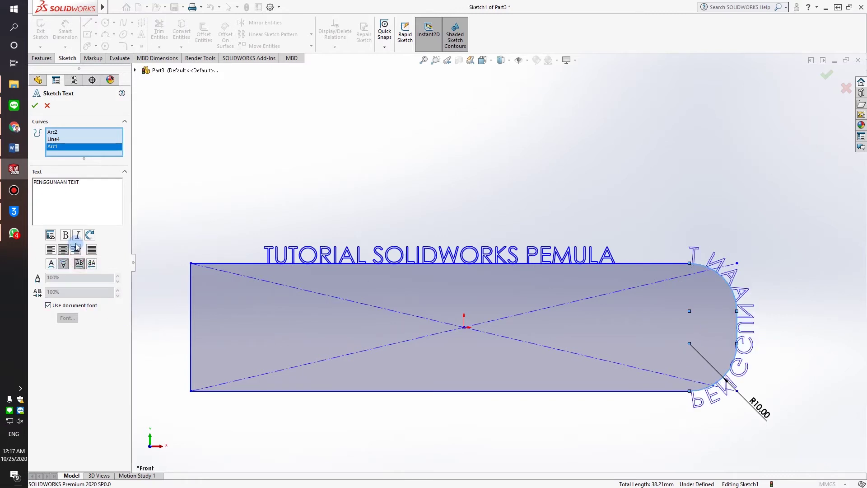
left_click(48, 306)
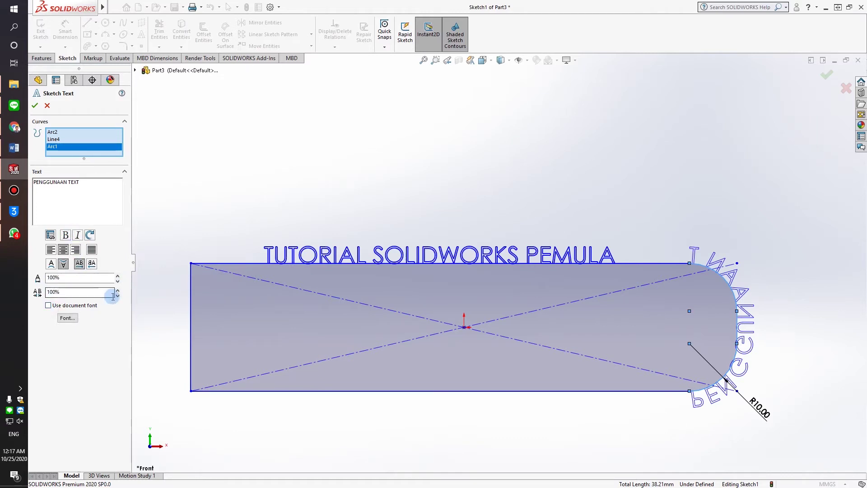
left_click(117, 281)
left_click(118, 281)
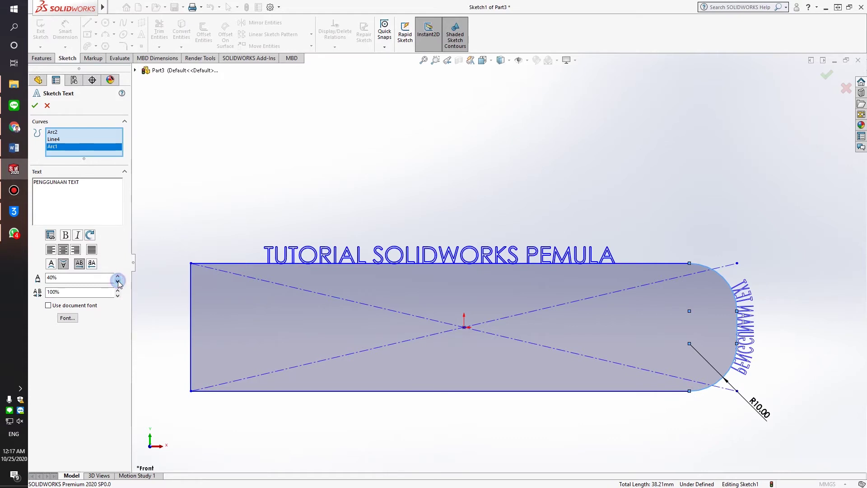
left_click(117, 276)
left_click(117, 296)
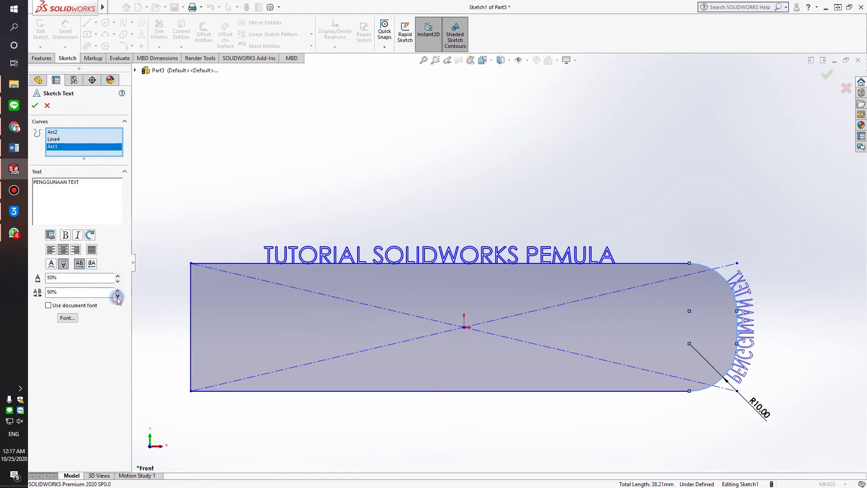
left_click(117, 290)
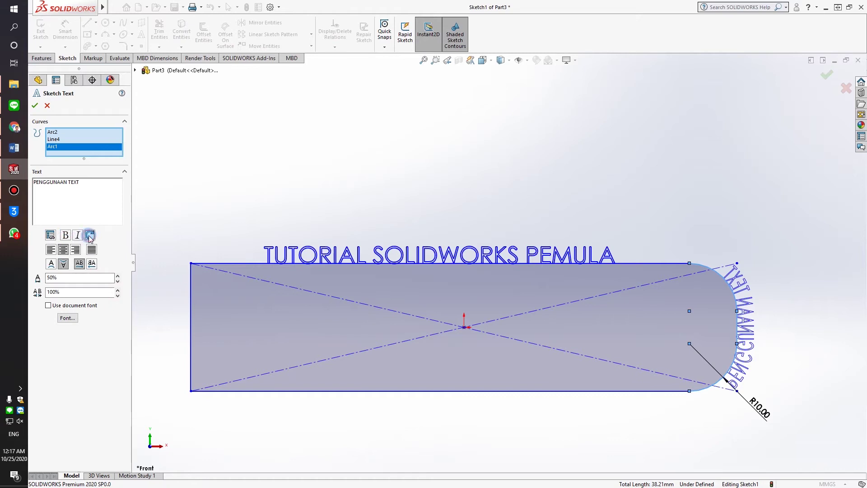
Step: Test flipping the text inside and outside the arc, ending outside and reading normally
left_click(69, 281)
left_click(79, 190)
left_click(324, 226)
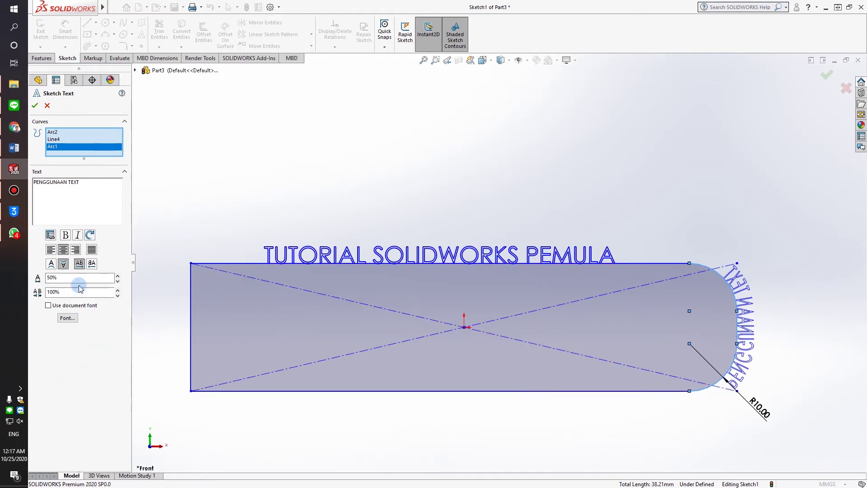
left_click(51, 264)
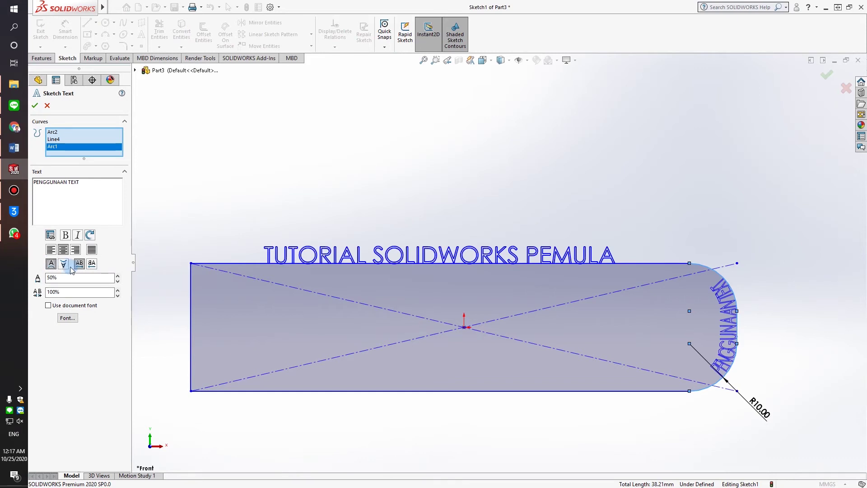
left_click(93, 264)
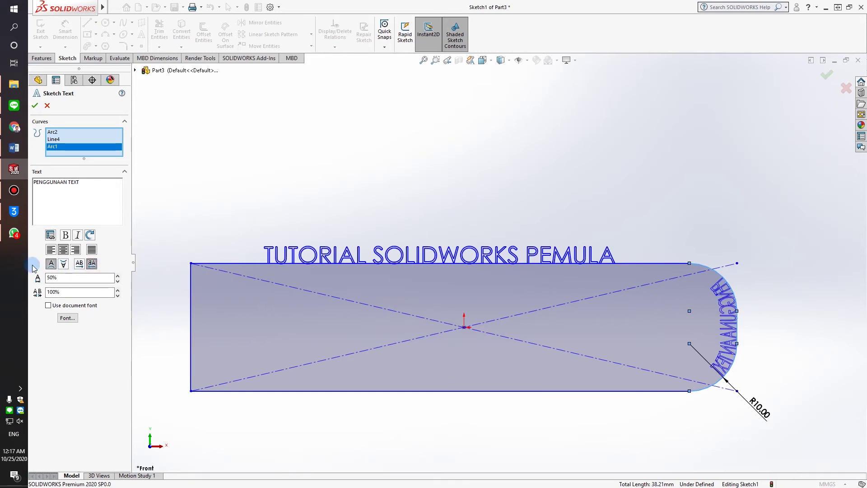
left_click(64, 264)
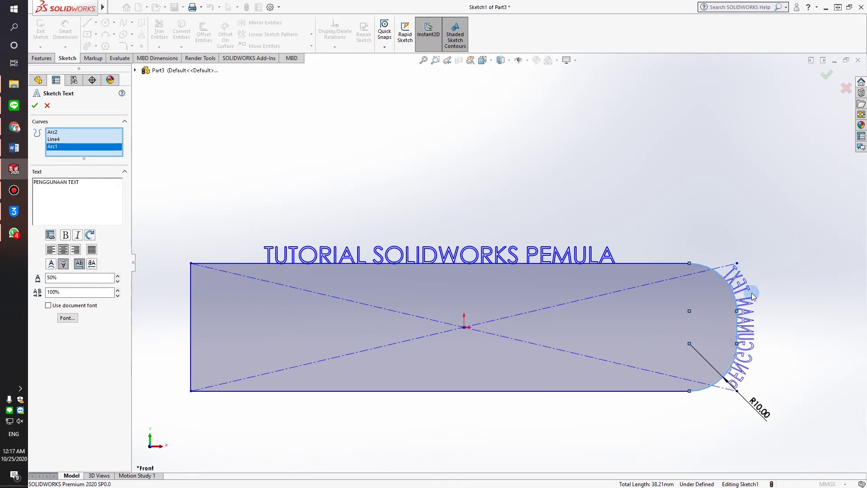
left_click(88, 265)
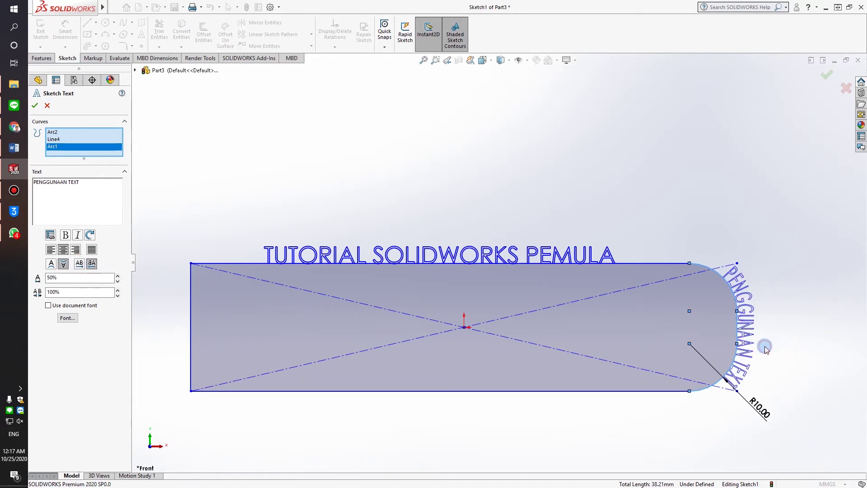
Step: Try left then right alignment for PENGGUNAAN TEXT and confirm the curved text
scroll(765, 348, "down", 3)
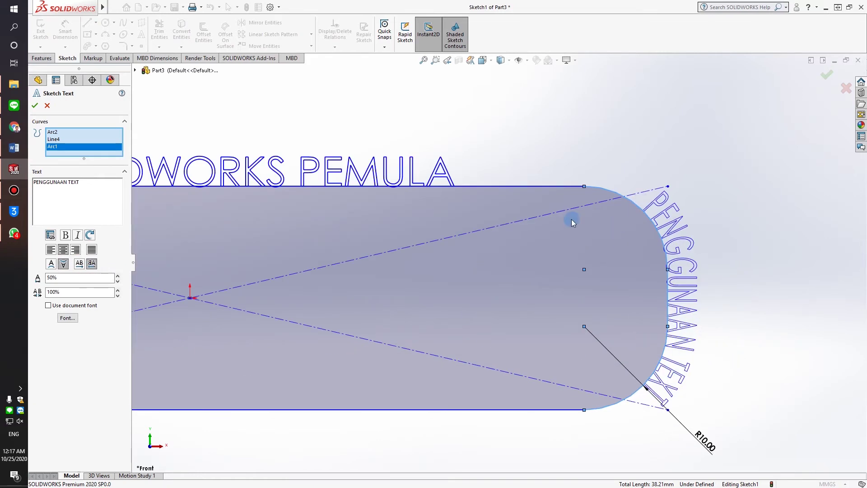
left_click(52, 247)
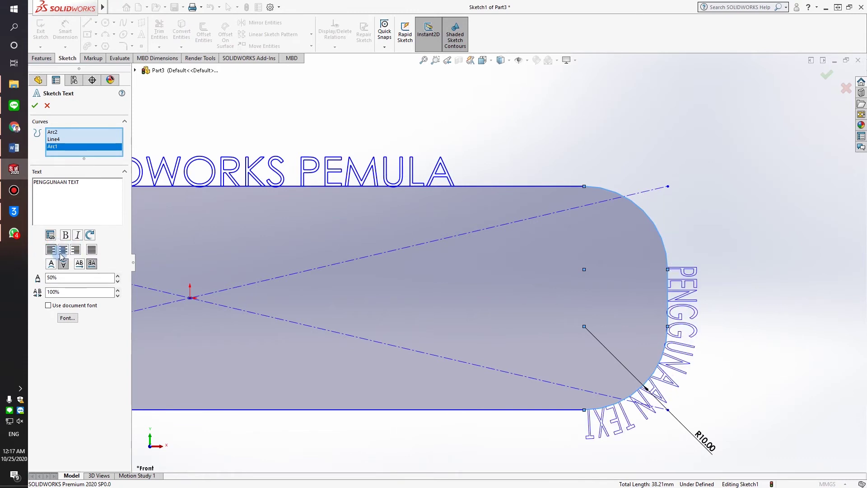
left_click(75, 251)
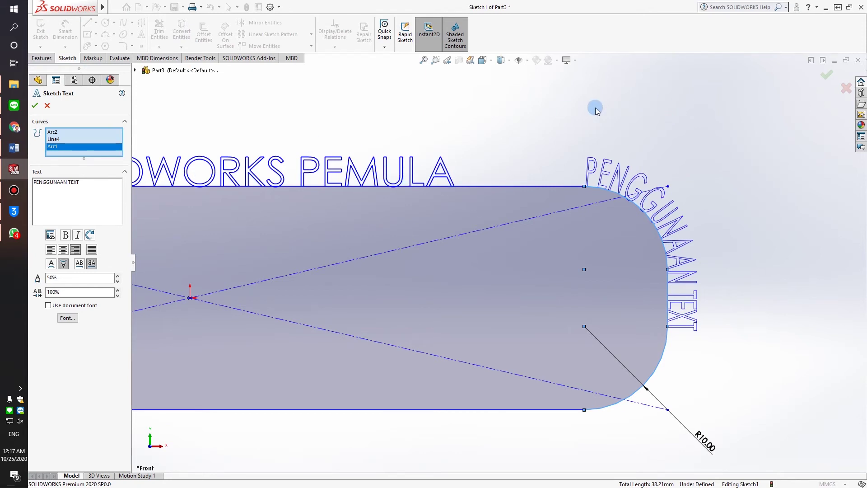
scroll(497, 186, "up", 3)
scroll(476, 210, "up", 3)
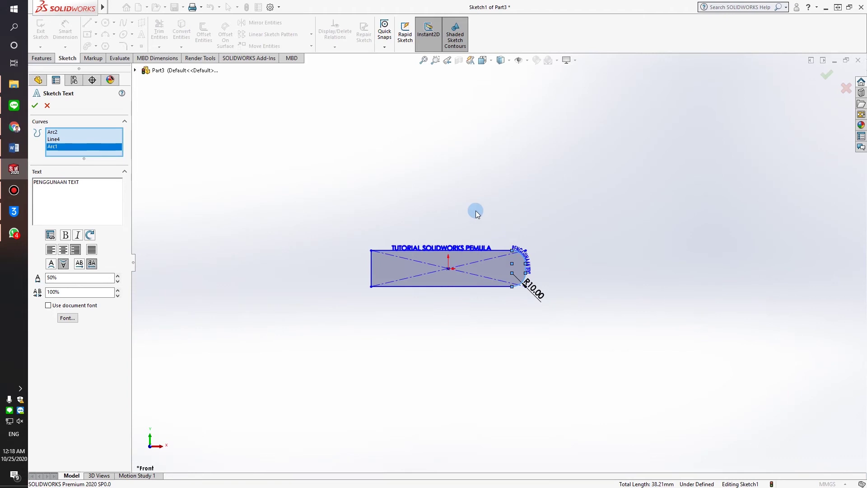
scroll(476, 211, "down", 3)
scroll(546, 234, "down", 2)
scroll(430, 219, "down", 2)
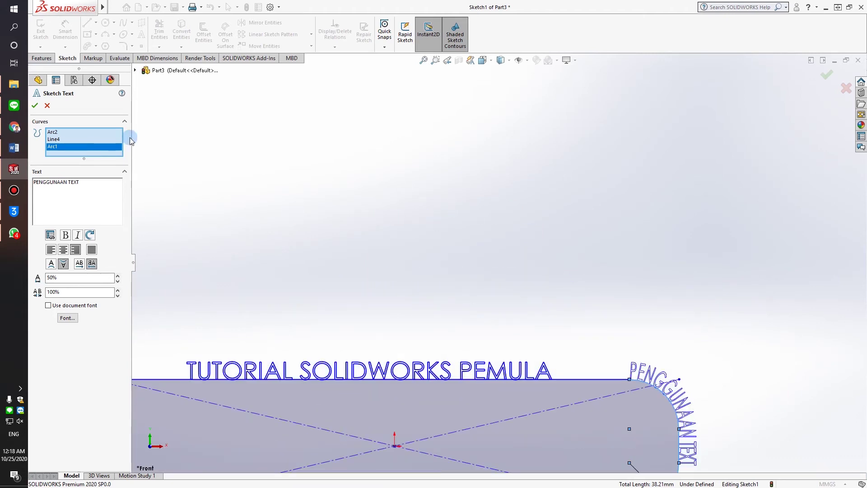
left_click(34, 105)
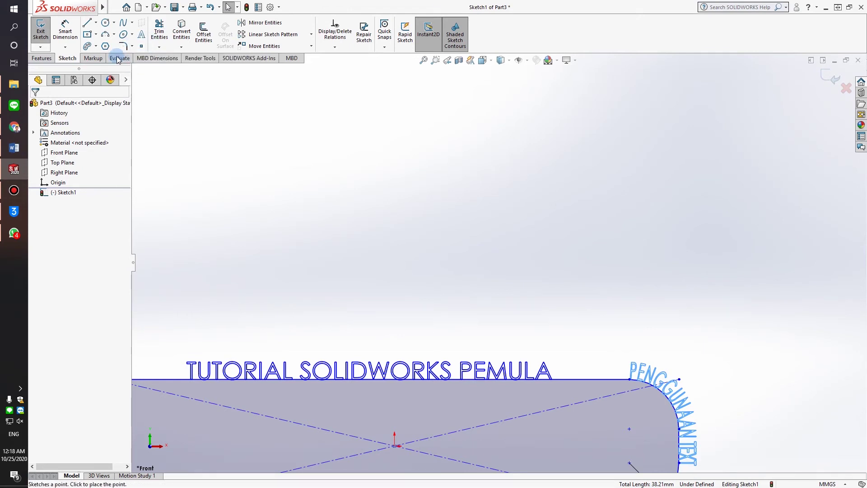
Step: Draw a corner rectangle above the slot
left_click(96, 34)
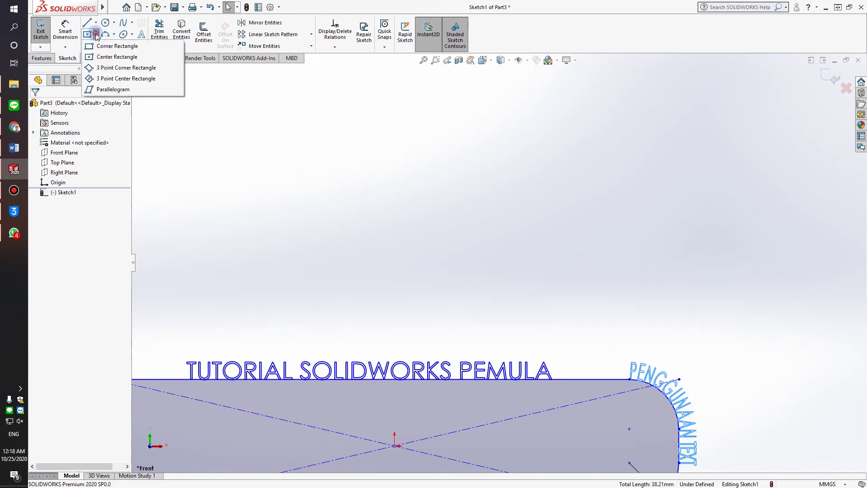
left_click(107, 47)
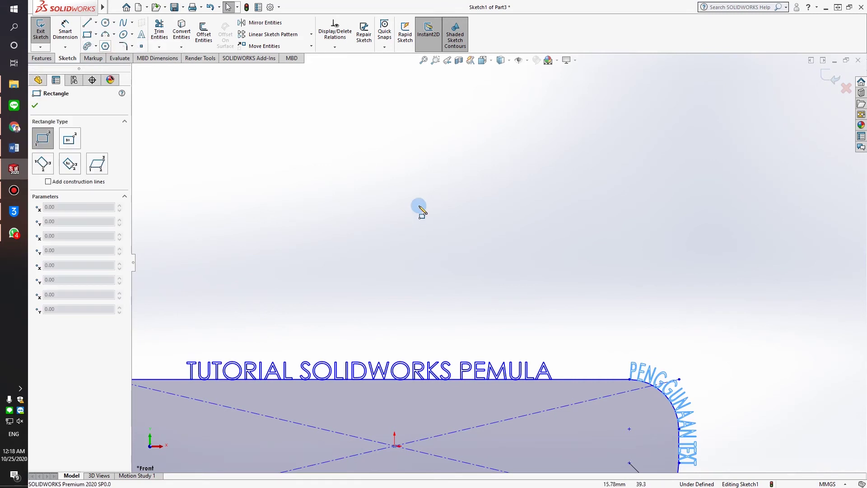
left_click(290, 154)
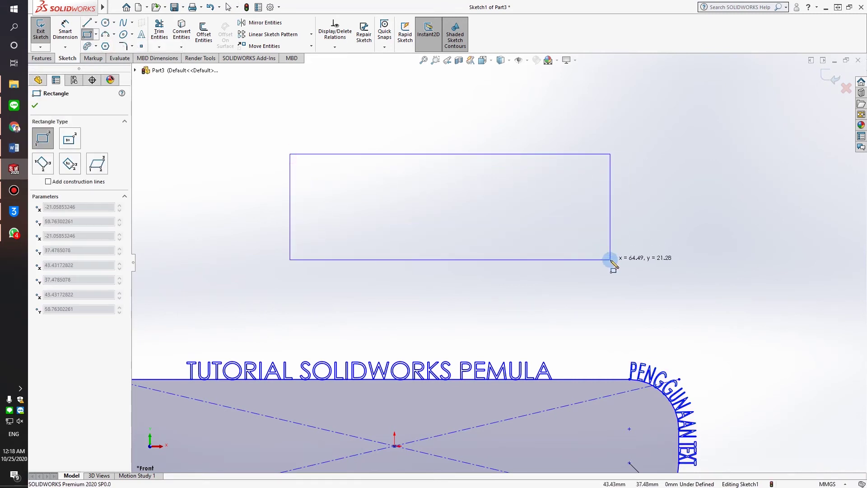
left_click(611, 260)
key("Escape")
Step: Split the rectangle into three panels with two vertical lines from top to bottom edge
left_click(87, 22)
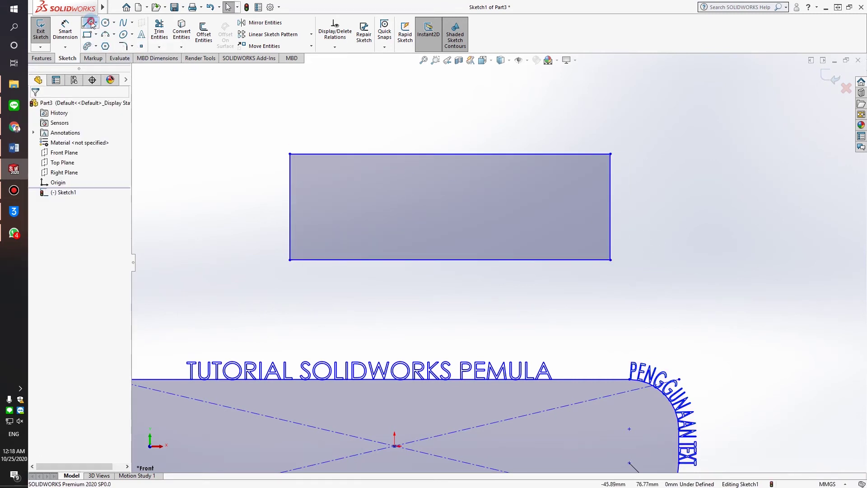
left_click(367, 154)
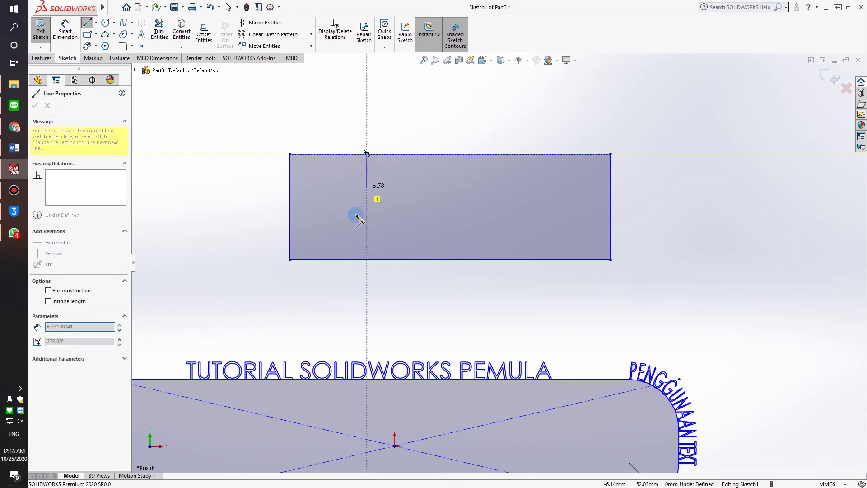
left_click(367, 260)
key("Escape")
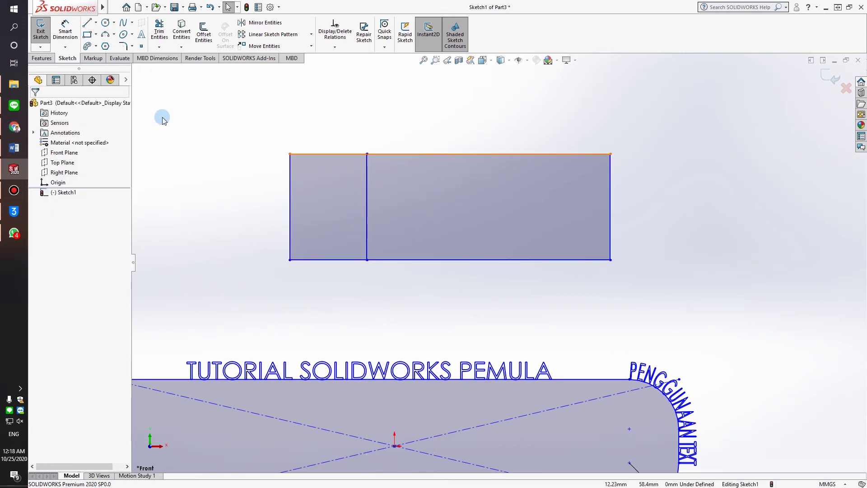
left_click(87, 22)
left_click(475, 154)
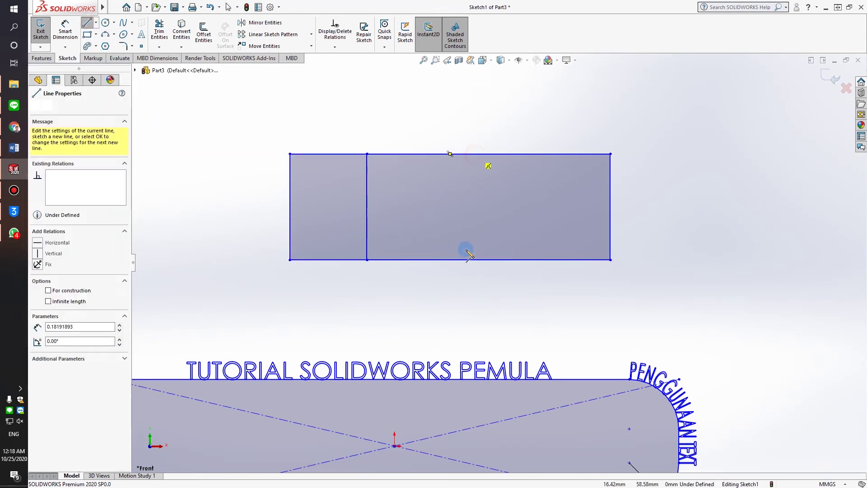
left_click(473, 260)
key("Escape")
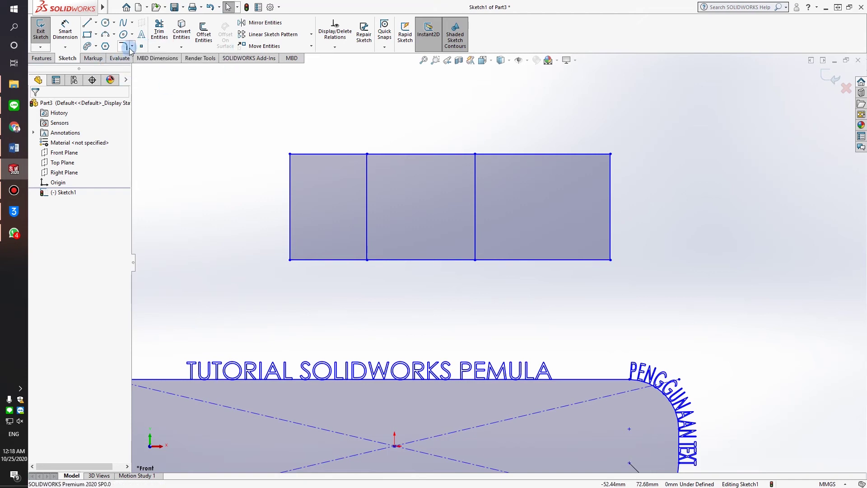
left_click(141, 46)
Step: Place two sketch points on the rectangle's bottom edge
left_click(326, 260)
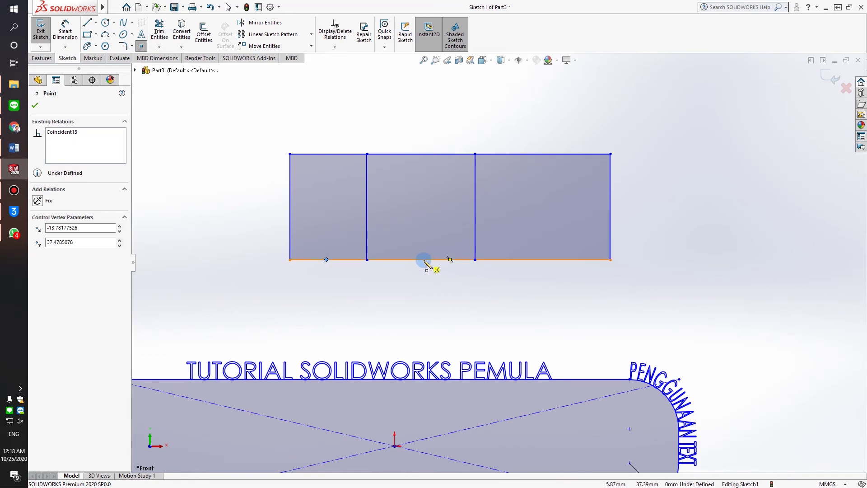
left_click(555, 260)
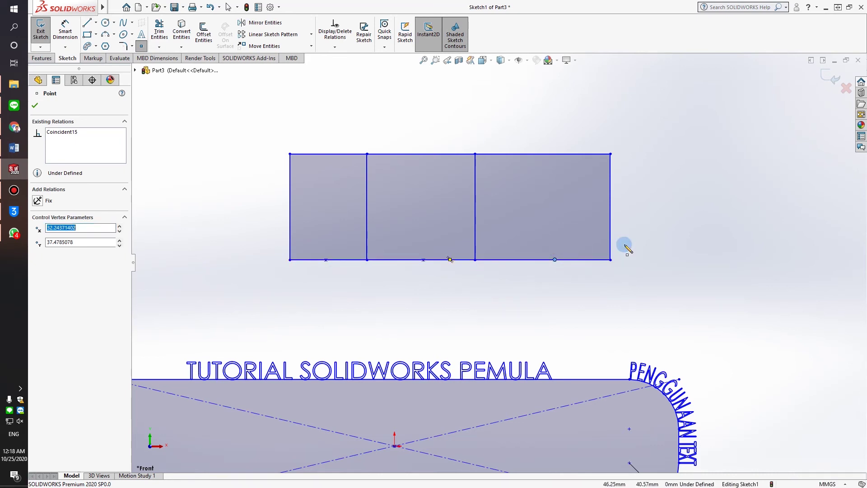
left_click(35, 106)
Step: Dimension the first point 8 mm from the rectangle's bottom-left corner
left_click(65, 30)
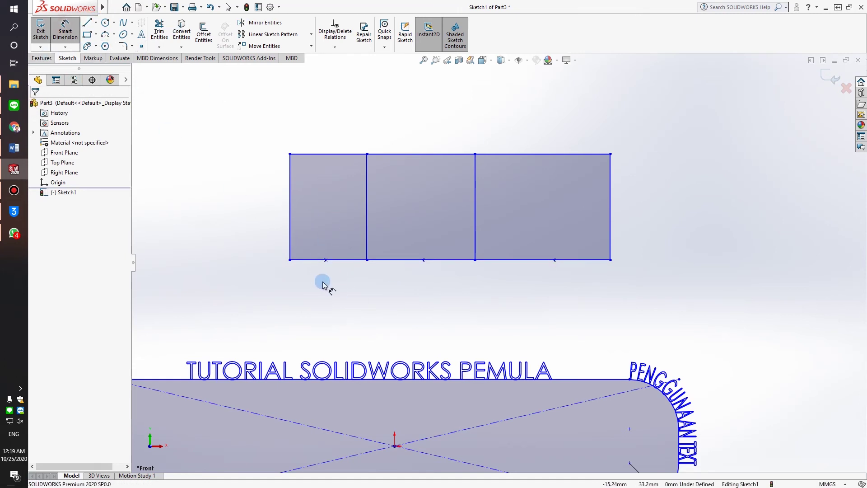
left_click(291, 260)
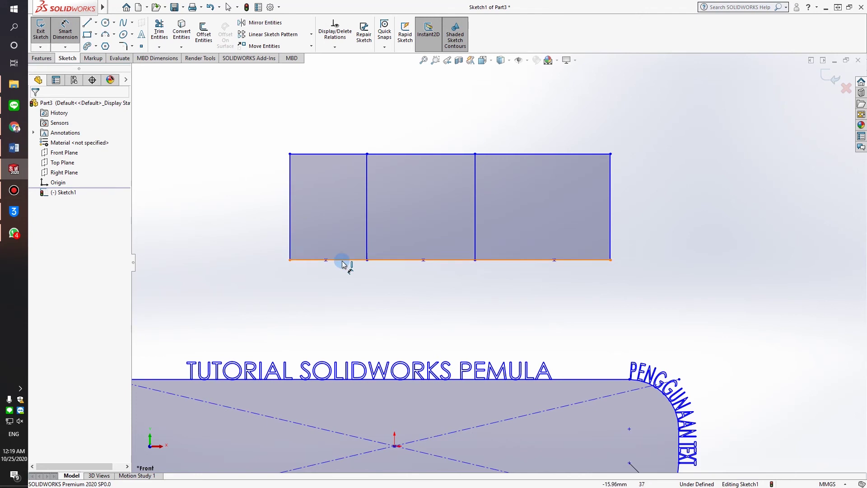
left_click(326, 260)
left_click(310, 299)
type("8")
key("Return")
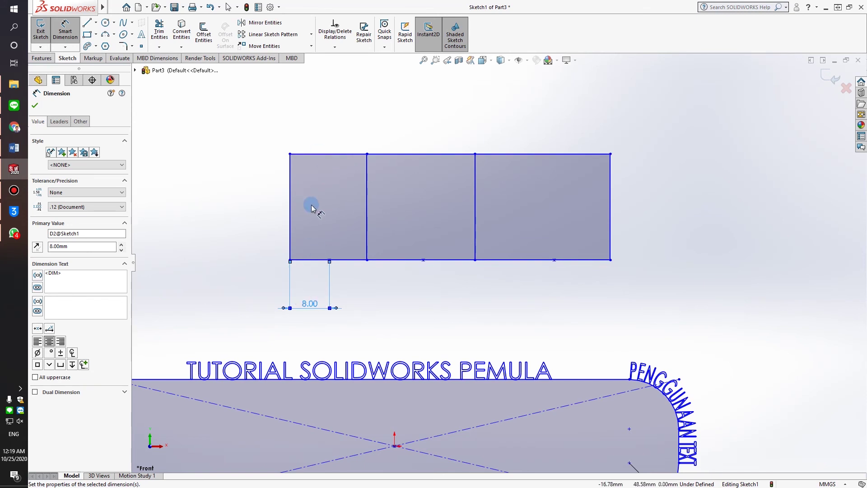
Step: Draw a line from the 8 mm point down below the rectangle, then up to the right
left_click(89, 25)
left_click(330, 260)
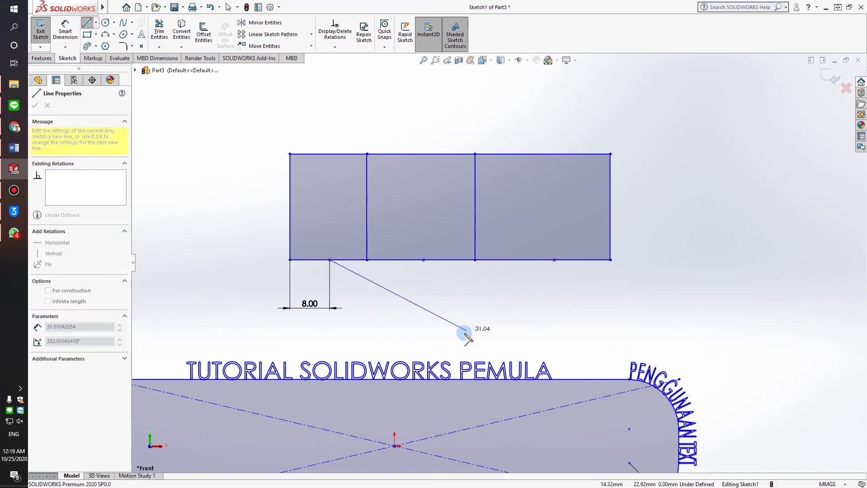
left_click(547, 348)
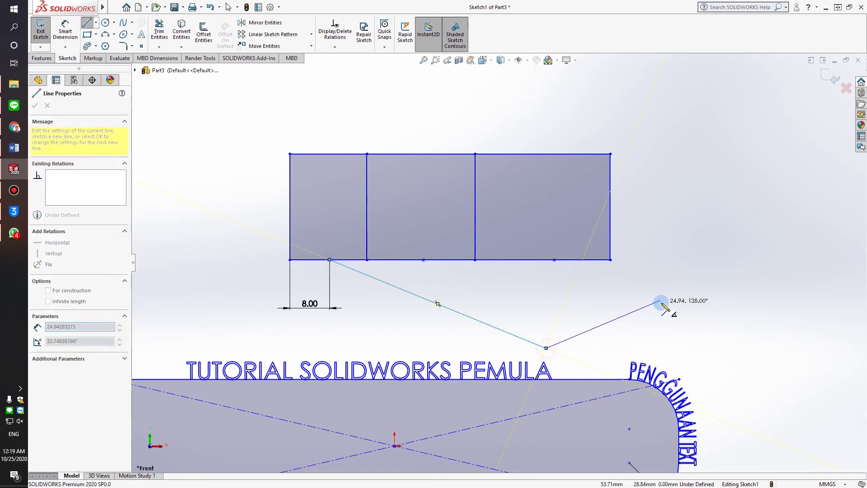
left_click(679, 234)
key("Escape")
key("Escape")
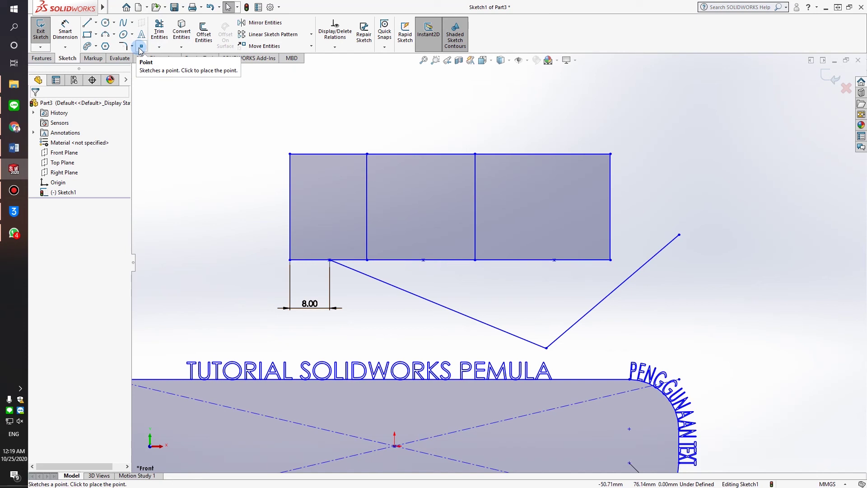
left_click(355, 154)
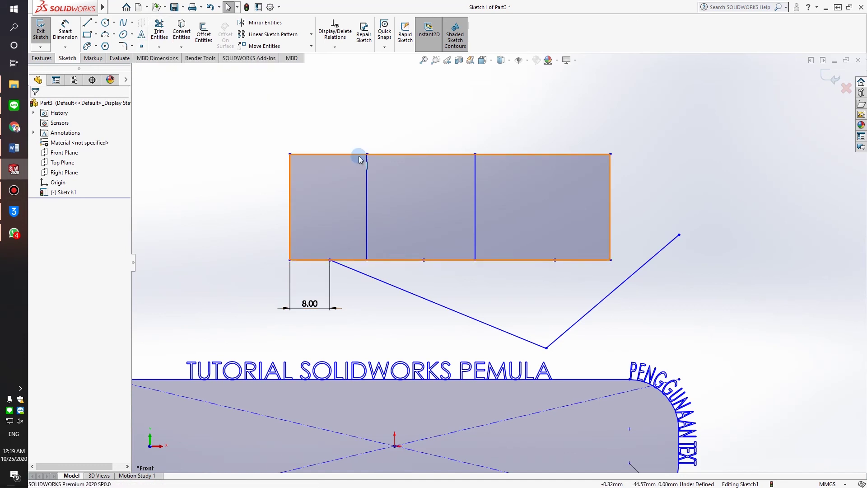
left_click(395, 271)
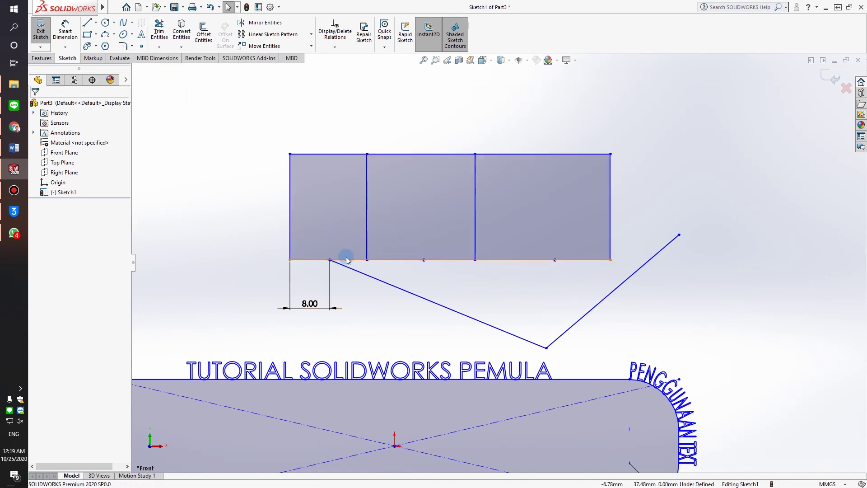
left_click(96, 22)
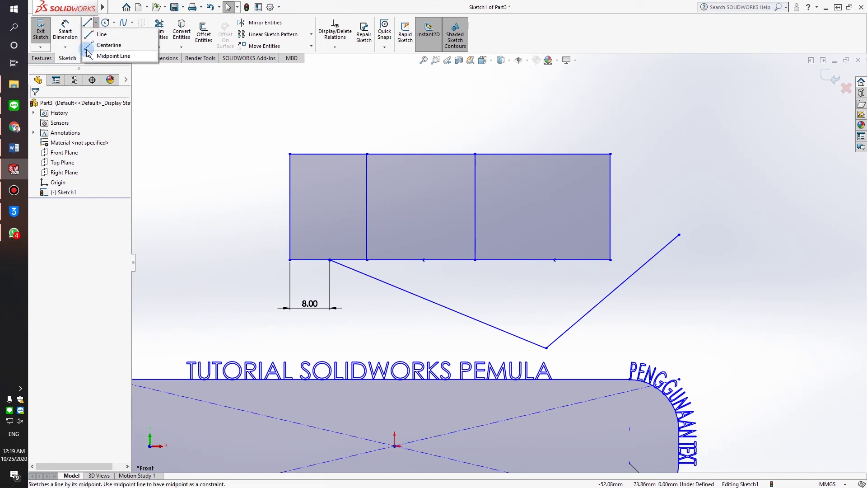
left_click(355, 172)
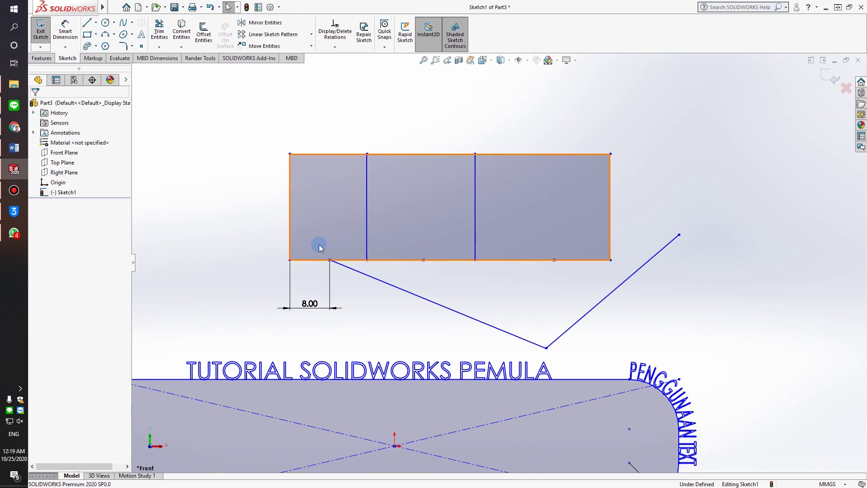
left_click(423, 260)
left_click(96, 22)
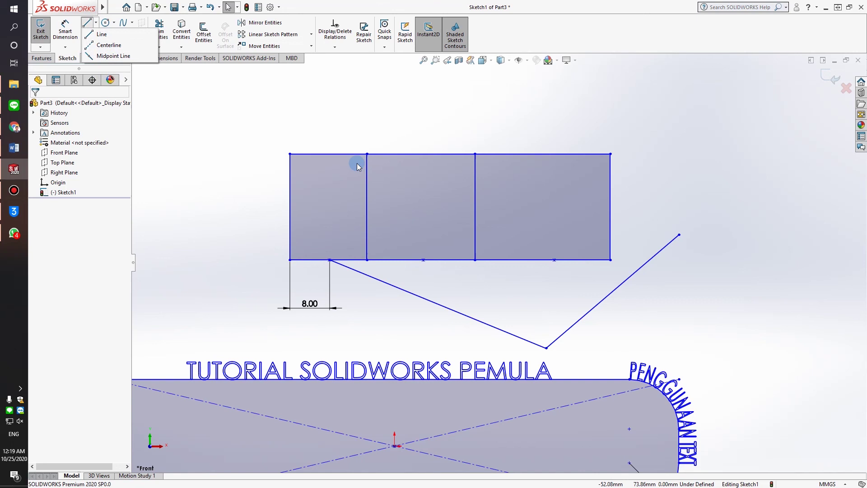
left_click(408, 159)
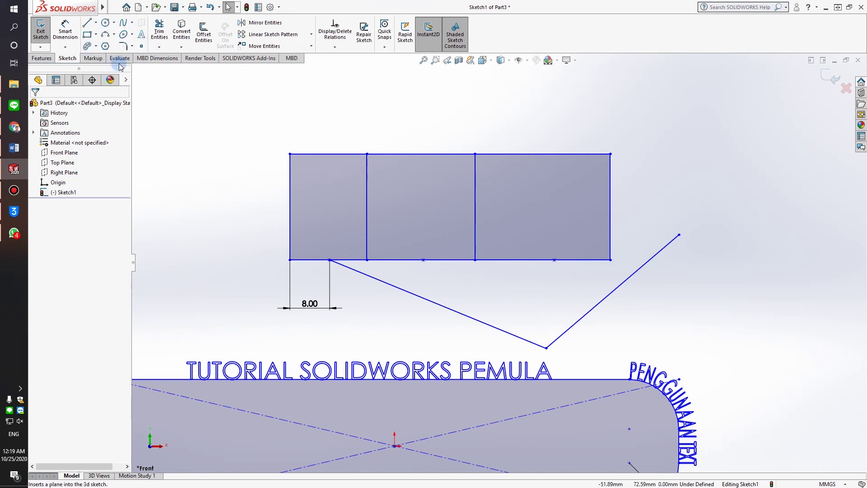